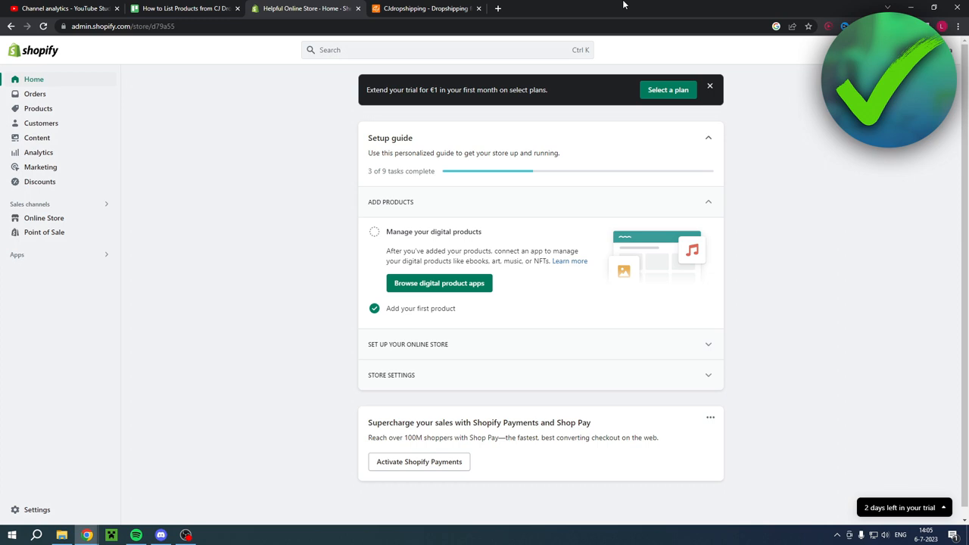
- Switch from the Shopify admin to the CJdropshipping site
click(441, 9)
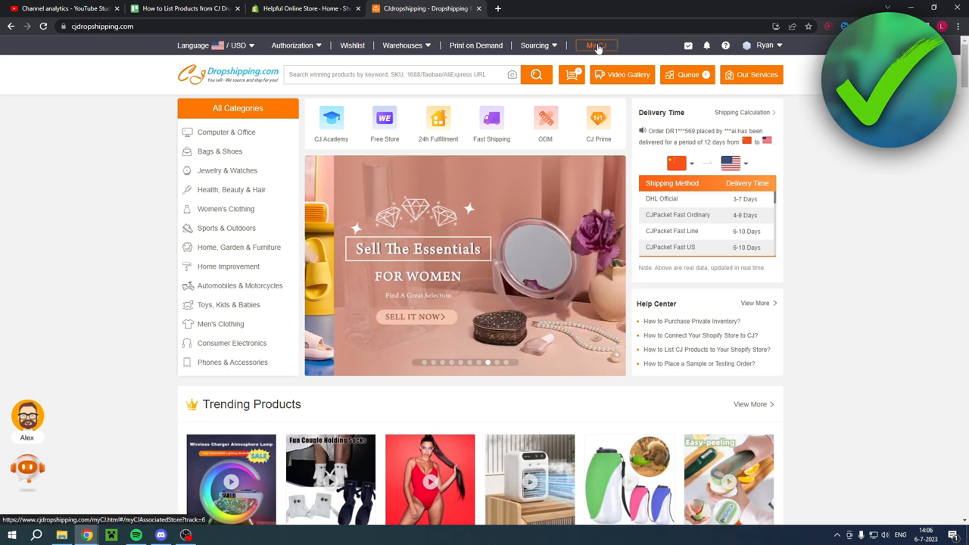
- Show the Shopify stores authorized under My CJ's Store Authorization
click(598, 47)
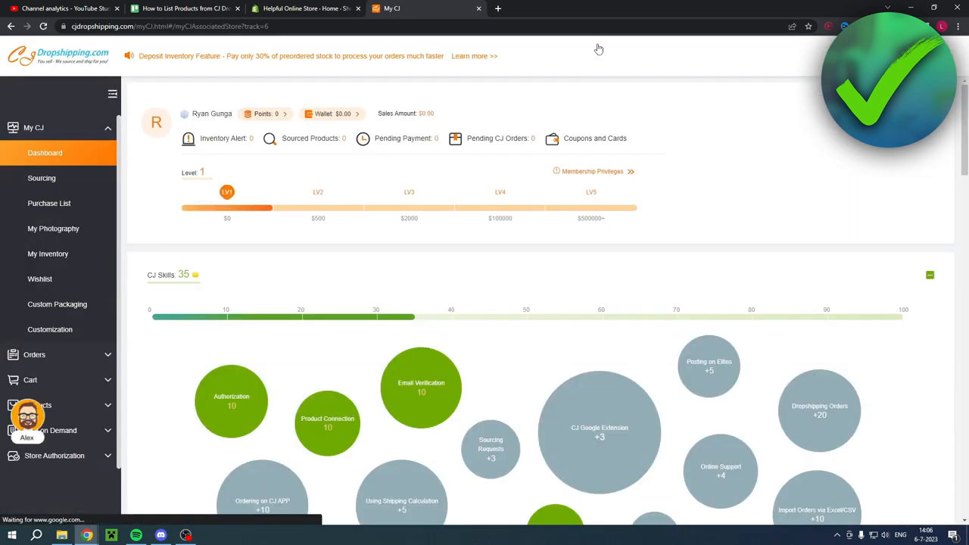
scroll(57, 303, down, 1)
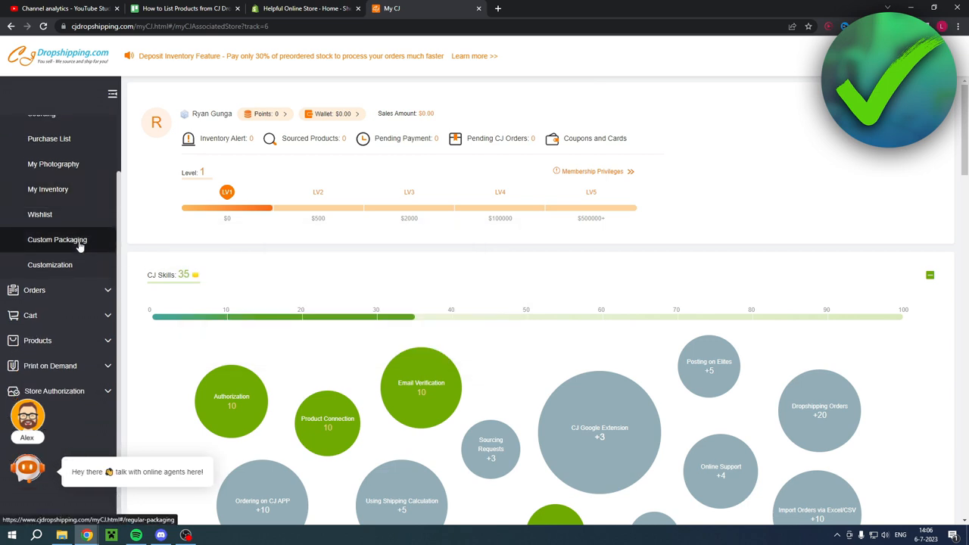
click(104, 394)
scroll(57, 303, down, 3)
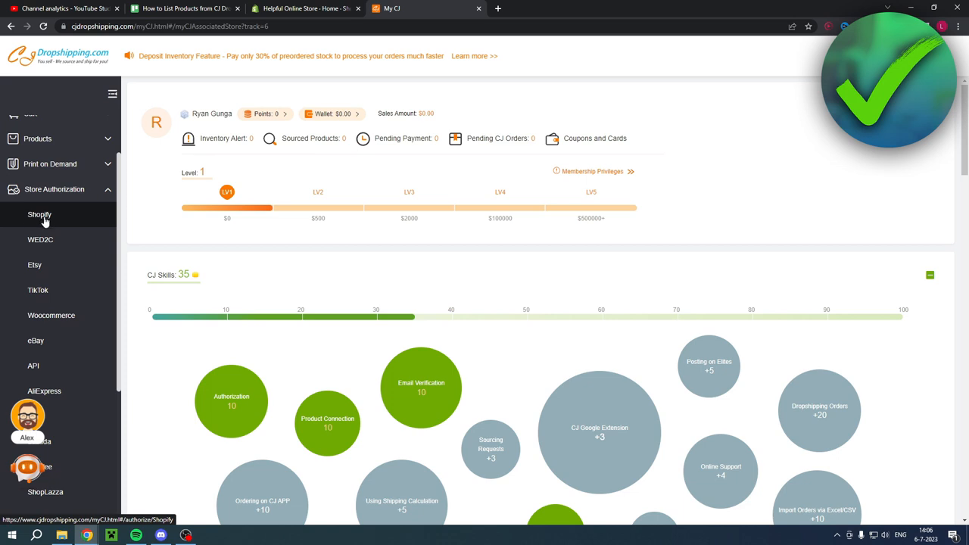
click(39, 214)
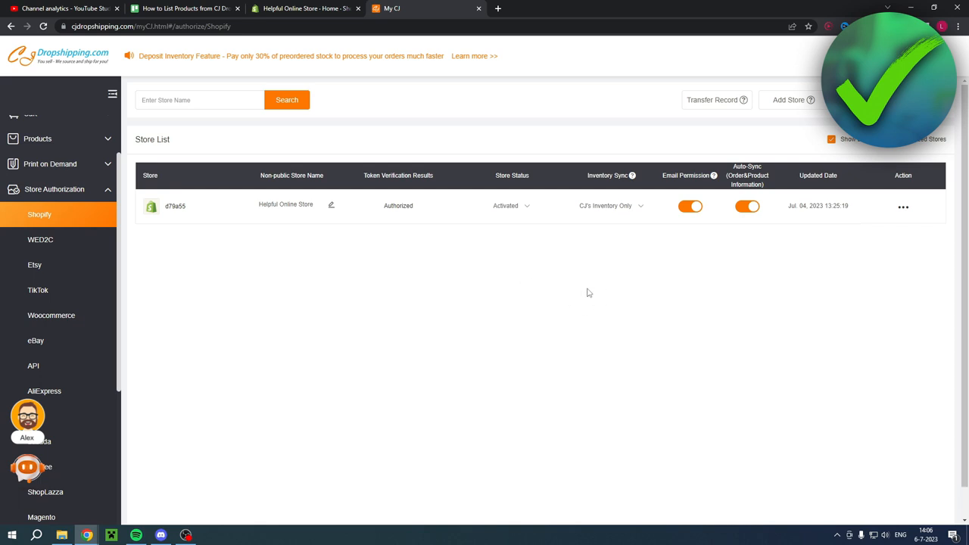
- Add a new store and authorize Shopify for CJdropshipping
click(785, 106)
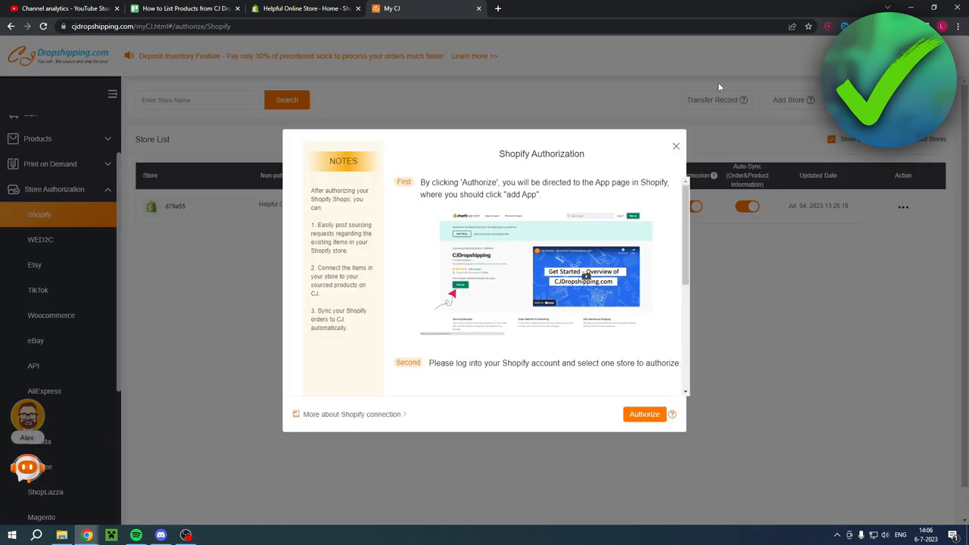
click(639, 416)
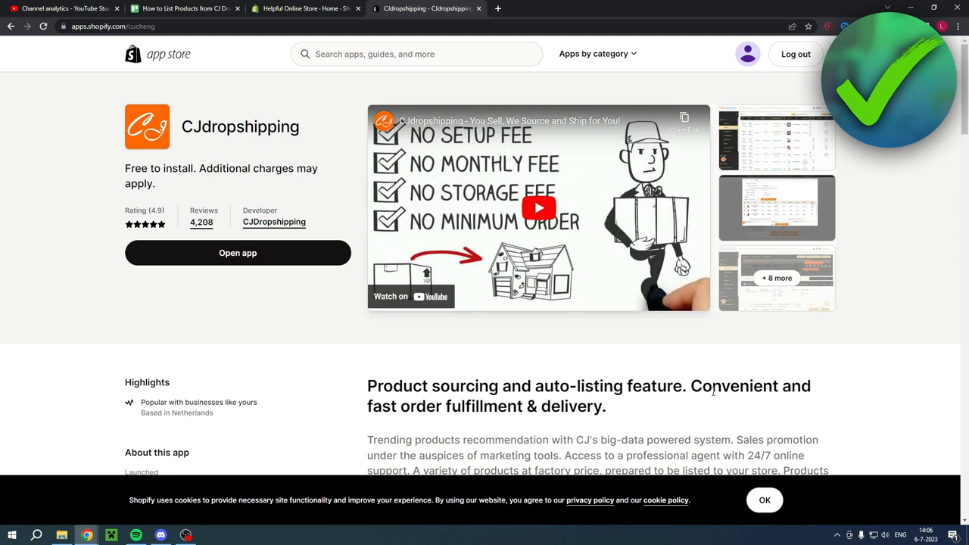
- Launch the installed CJdropshipping app from its Shopify App Store page
click(237, 253)
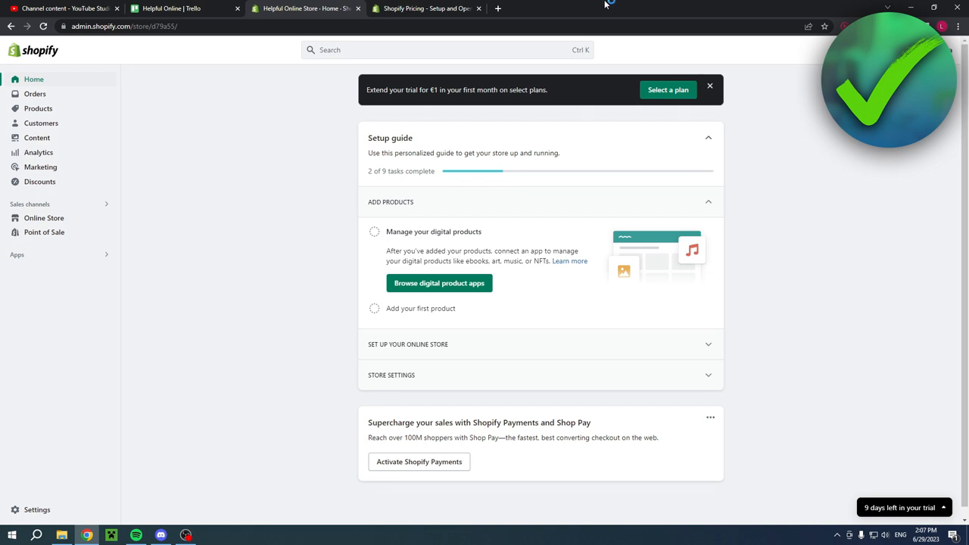
- Review the Shopify pricing page's €1/month for 3 months offer and free-trial line
click(428, 9)
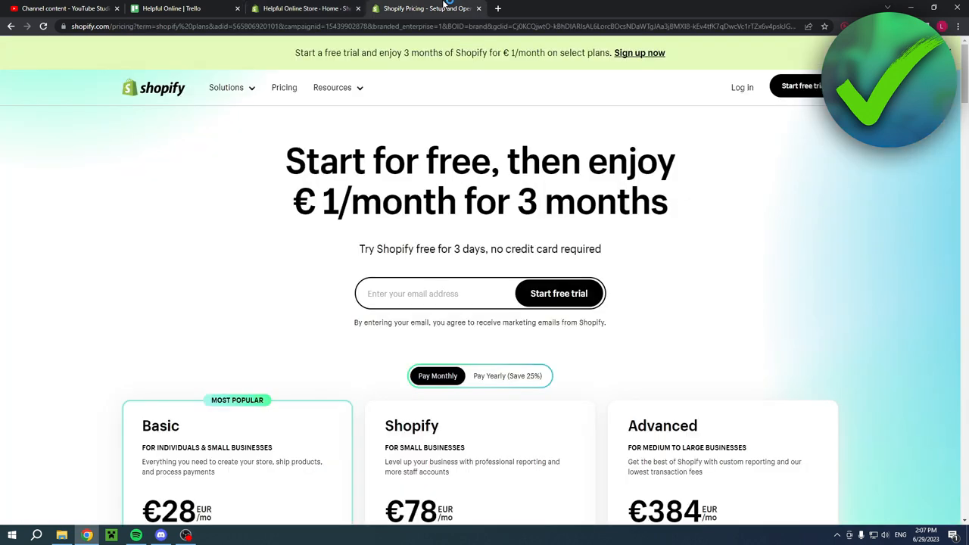
drag(288, 162, 670, 162)
drag(294, 202, 681, 203)
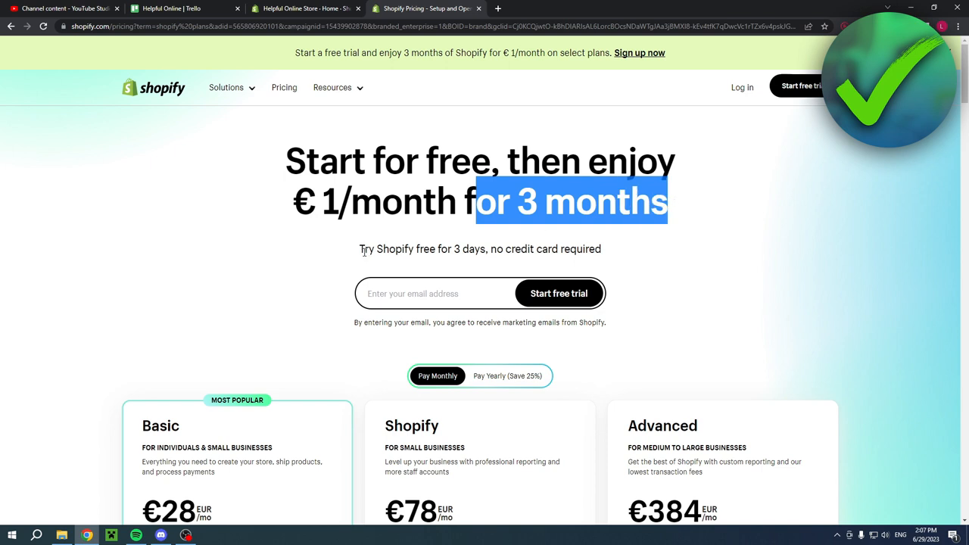
drag(363, 250, 469, 250)
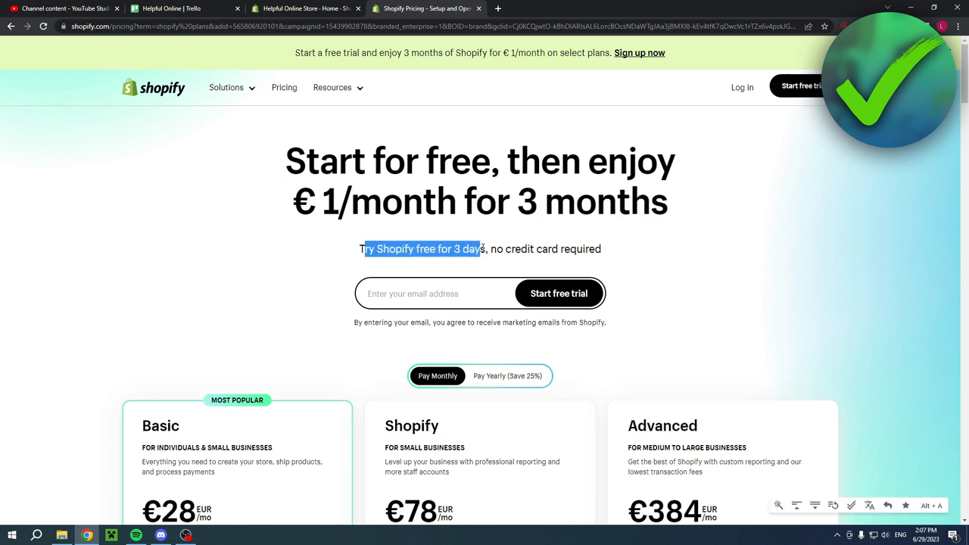
click(628, 242)
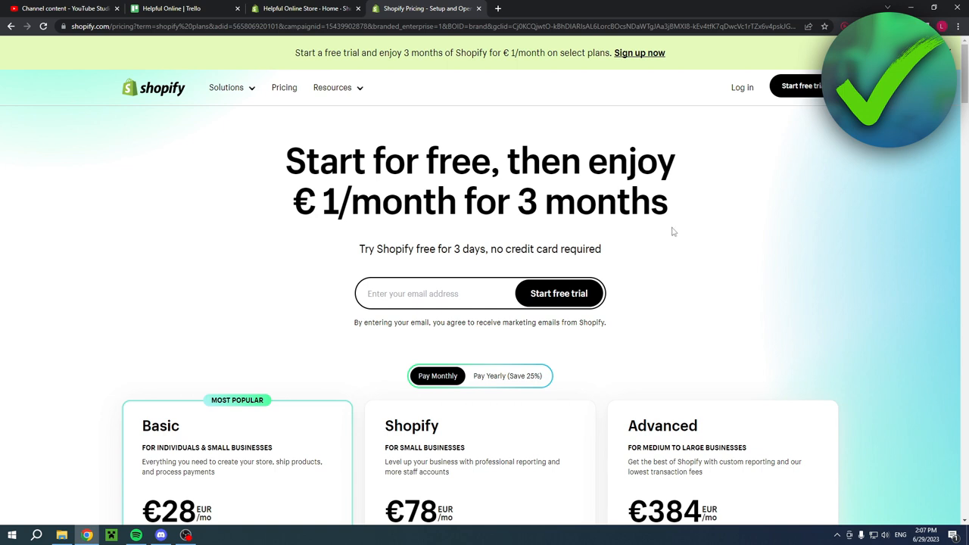
drag(294, 203, 458, 203)
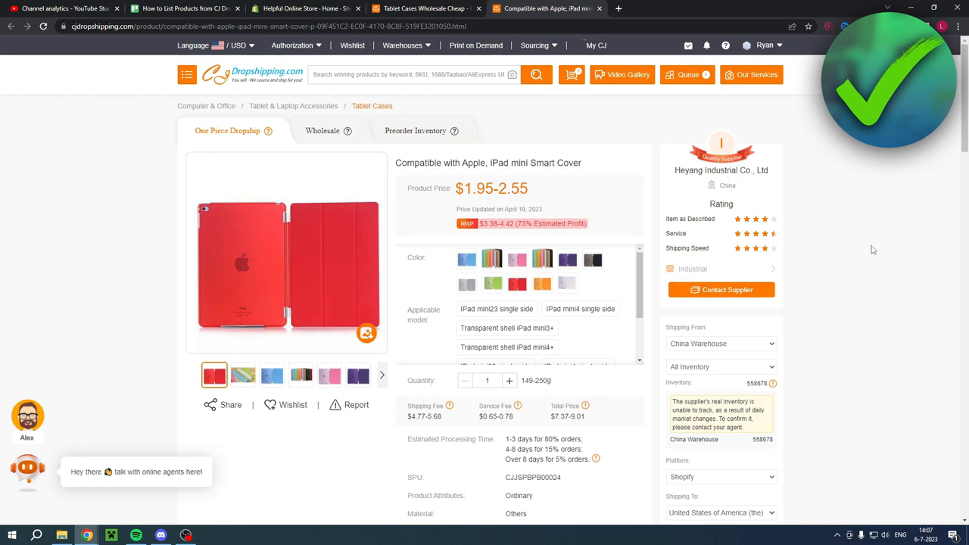
scroll(872, 250, down, 3)
scroll(872, 250, down, 2)
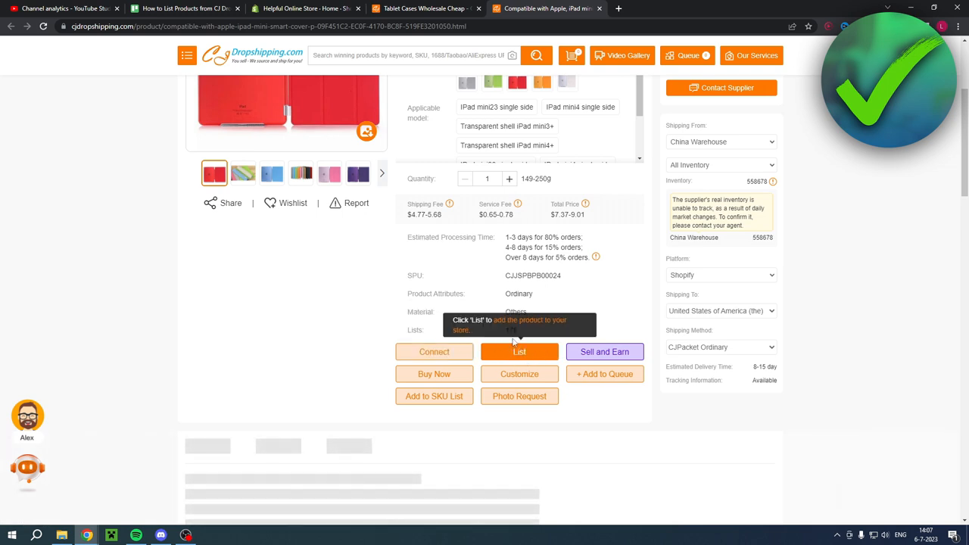
scroll(514, 344, up, 5)
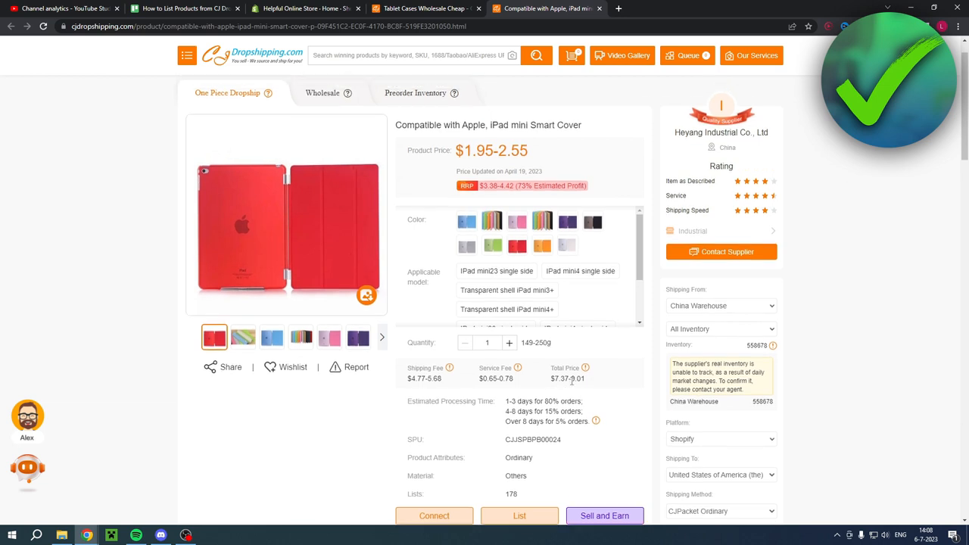
scroll(682, 340, up, 2)
scroll(814, 395, down, 3)
scroll(817, 389, down, 2)
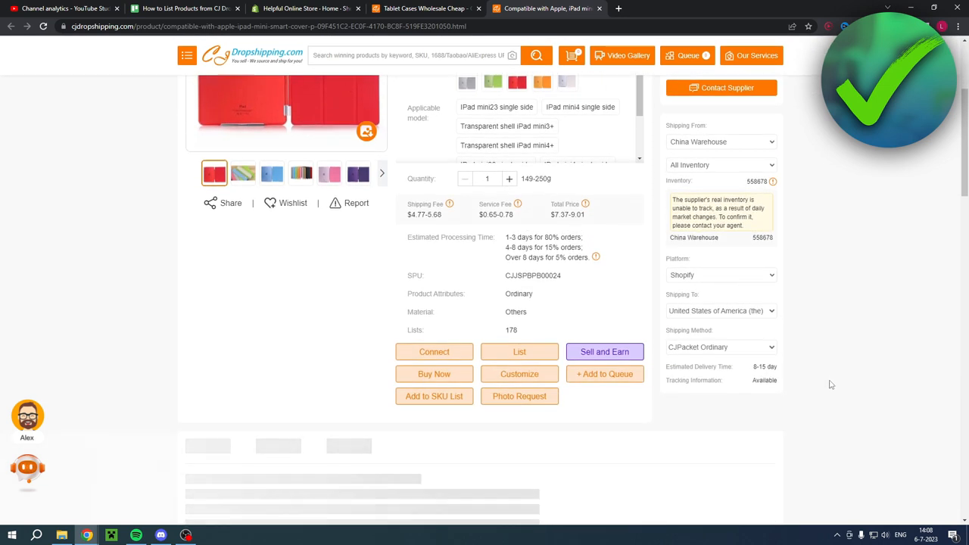
- Review the Shipping Method label on the iPad mini Smart Cover product page
drag(661, 331, 716, 332)
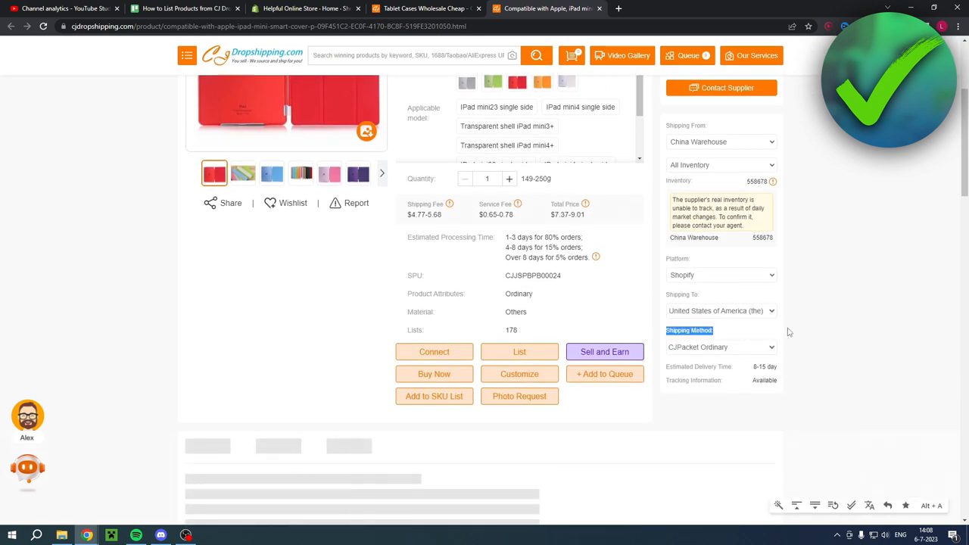
click(772, 333)
- Choose CJPacket Fast Ordinary from the shipping method table and start listing the product
click(772, 346)
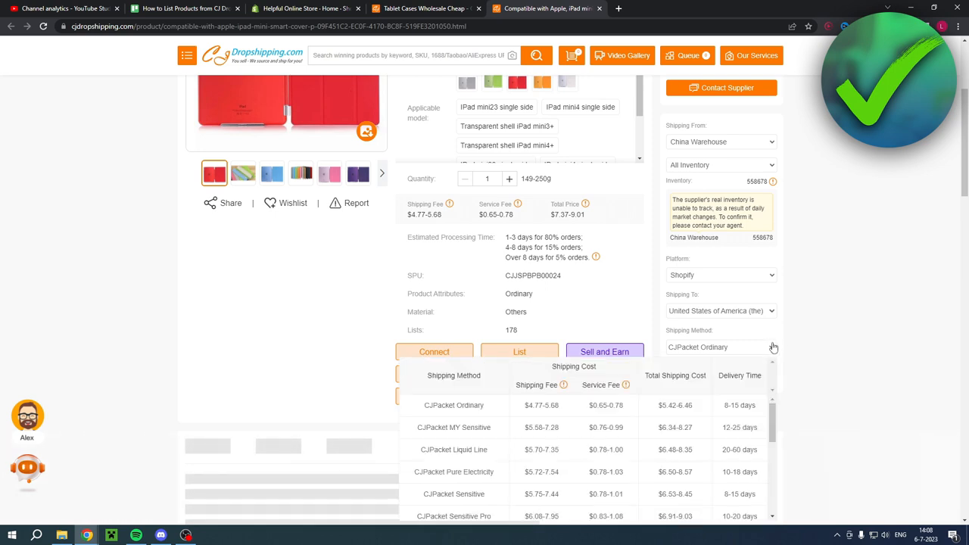
scroll(772, 346, down, 2)
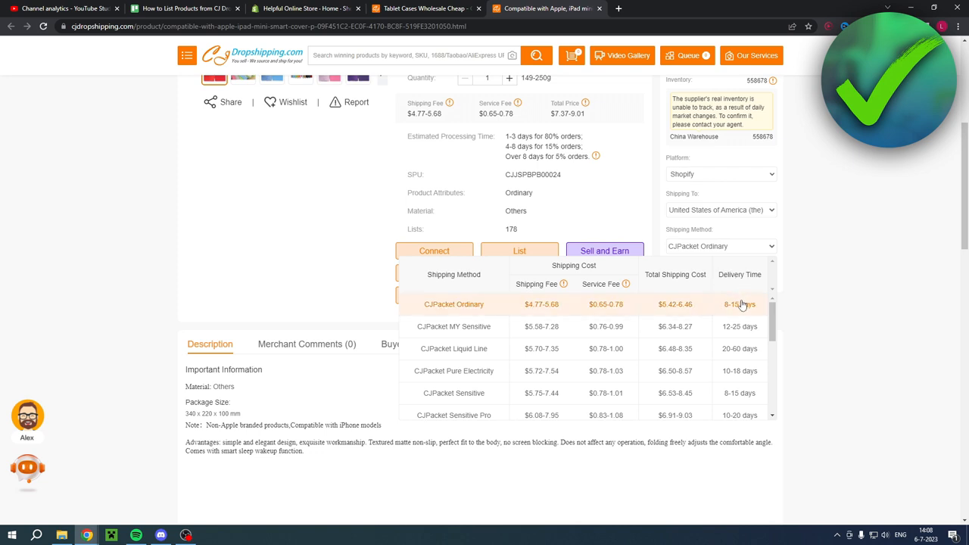
scroll(739, 303, down, 3)
scroll(734, 304, down, 2)
scroll(733, 306, down, 2)
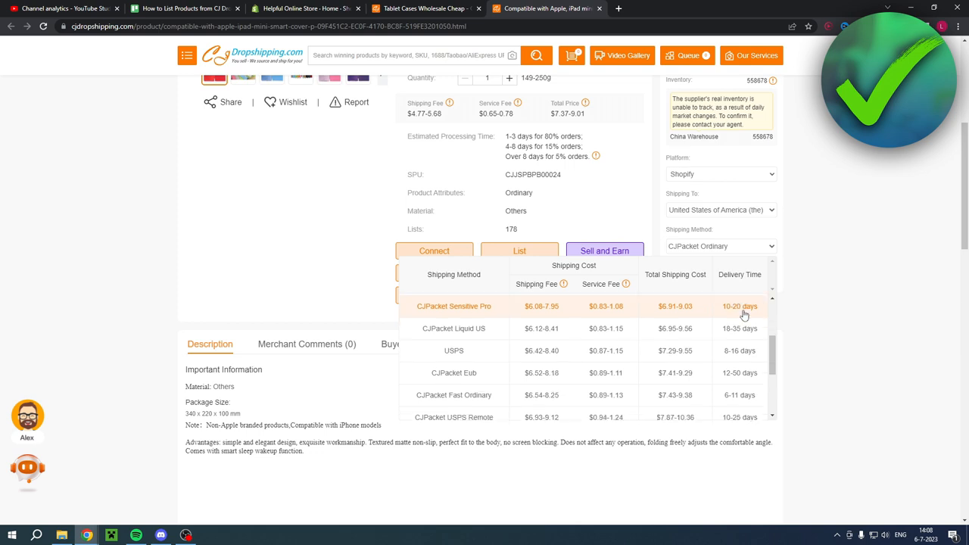
scroll(738, 309, down, 1)
scroll(746, 313, down, 2)
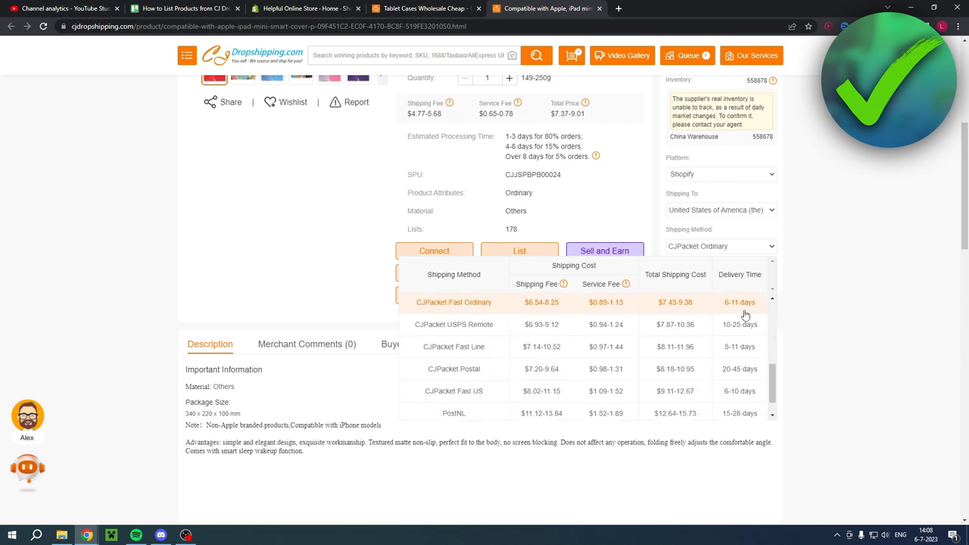
scroll(746, 313, down, 1)
scroll(742, 346, up, 2)
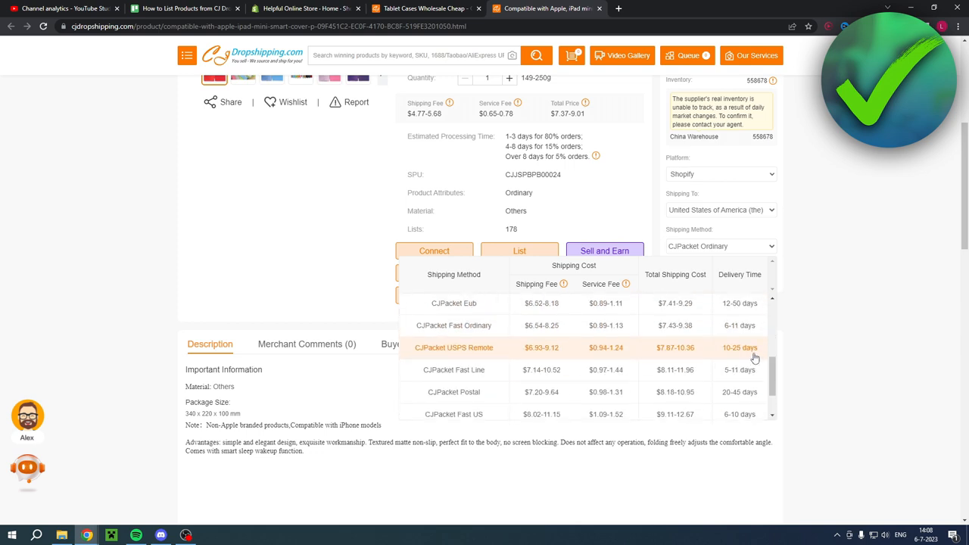
scroll(741, 348, up, 1)
scroll(743, 386, up, 2)
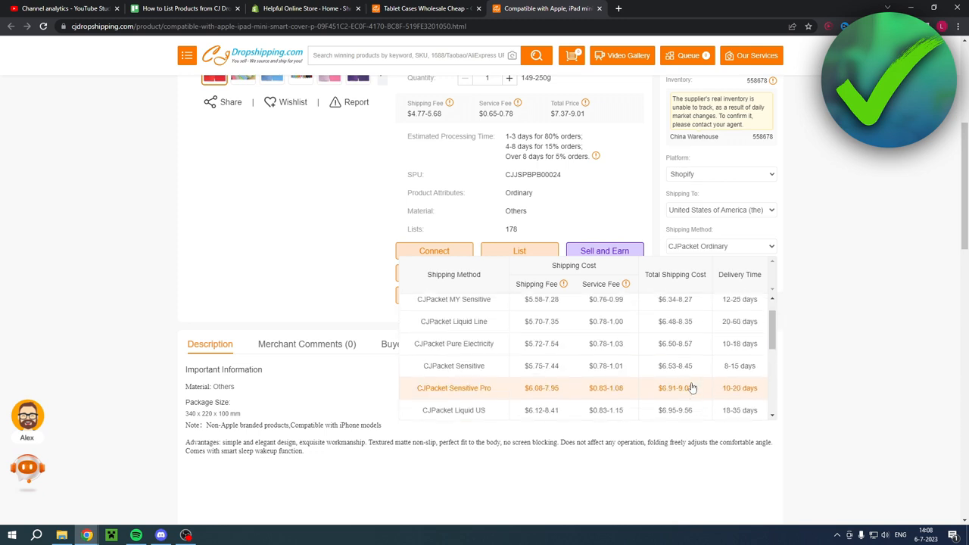
scroll(695, 384, down, 1)
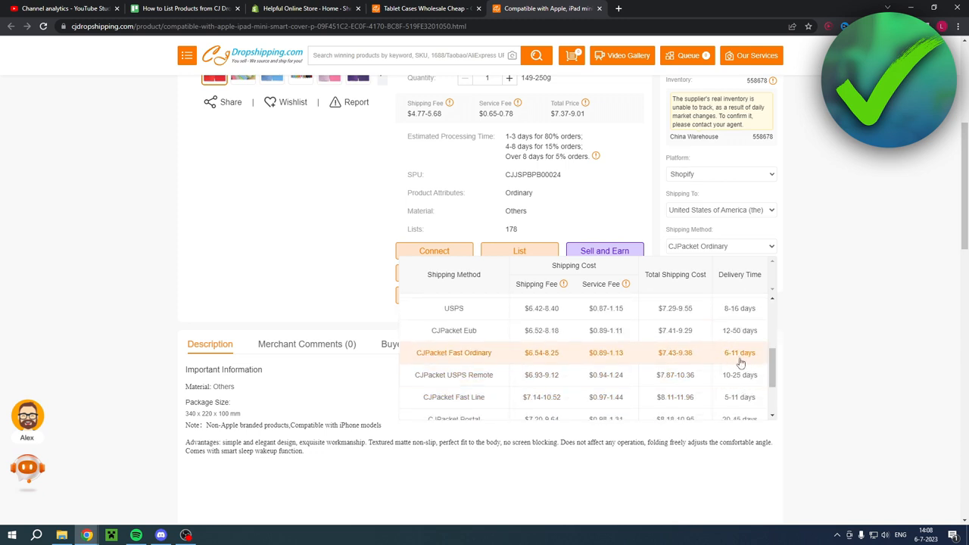
scroll(740, 366, up, 1)
scroll(739, 356, up, 2)
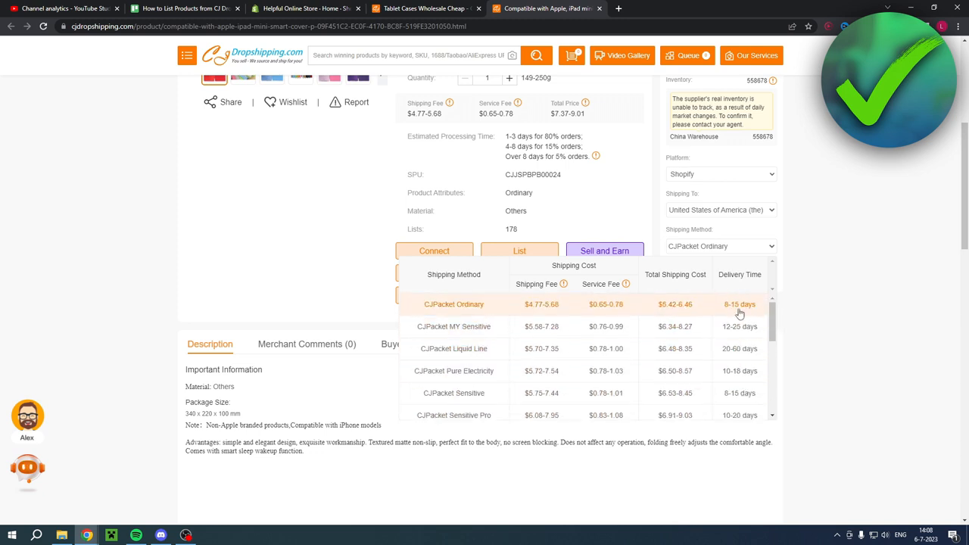
scroll(739, 325, down, 3)
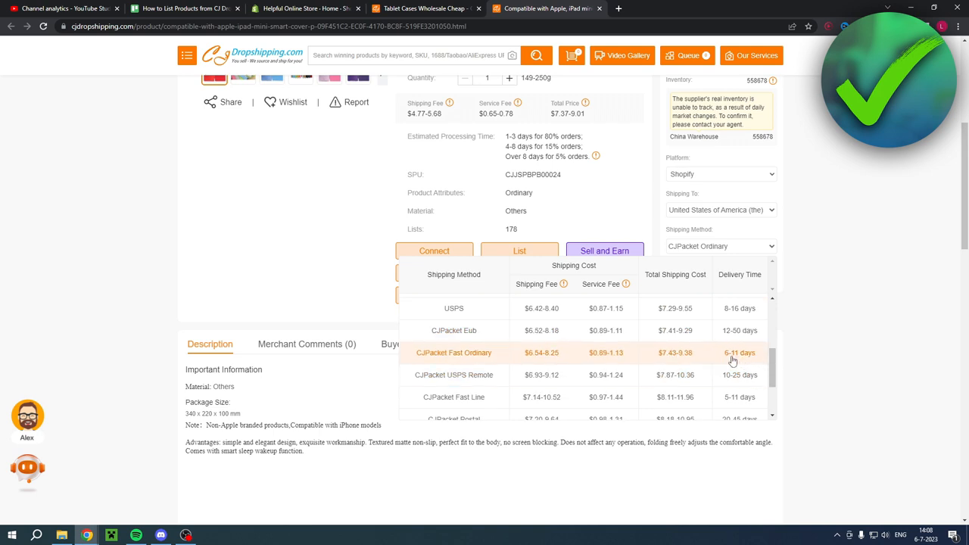
drag(416, 354, 492, 354)
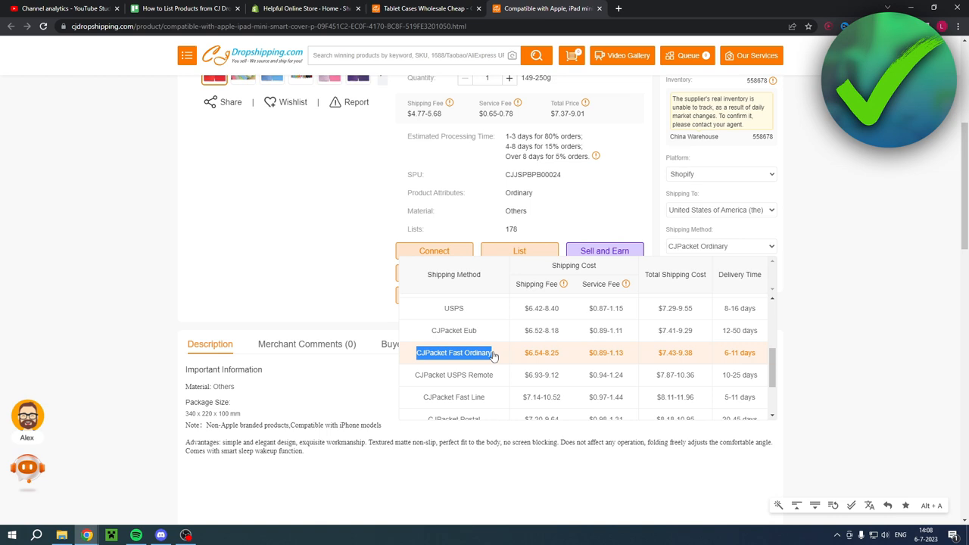
click(495, 353)
scroll(318, 239, up, 1)
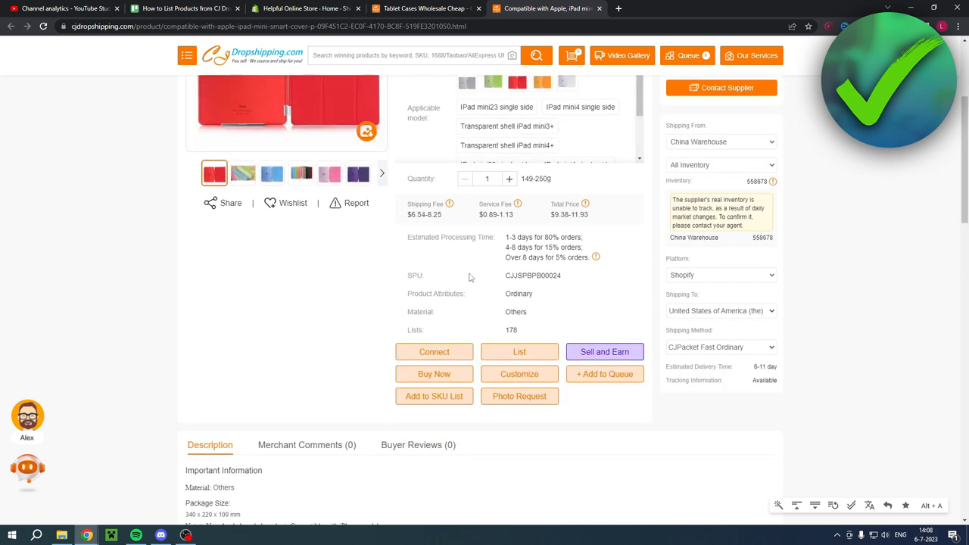
click(521, 353)
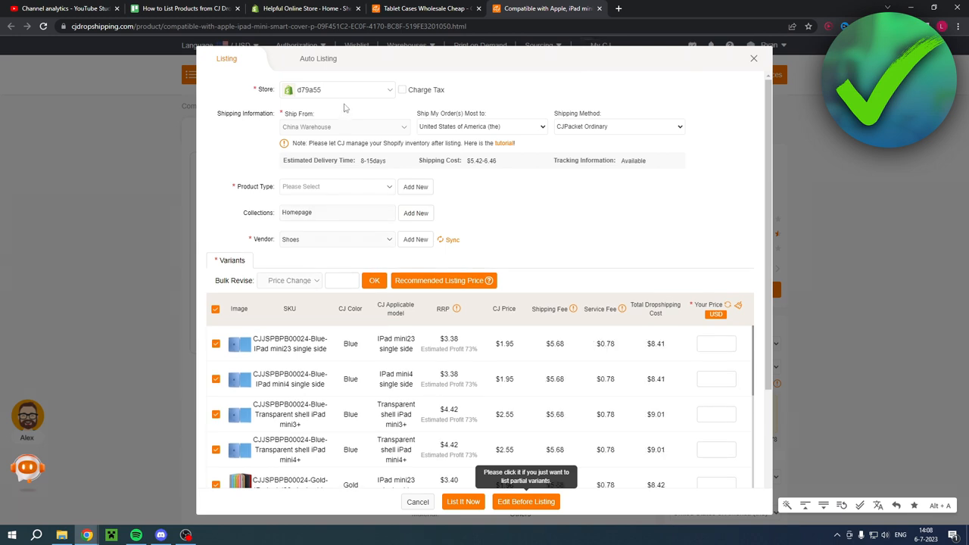
- Keep the same Shopify store as the listing destination and check the Ship From field
mouse_move(337, 89)
click(308, 91)
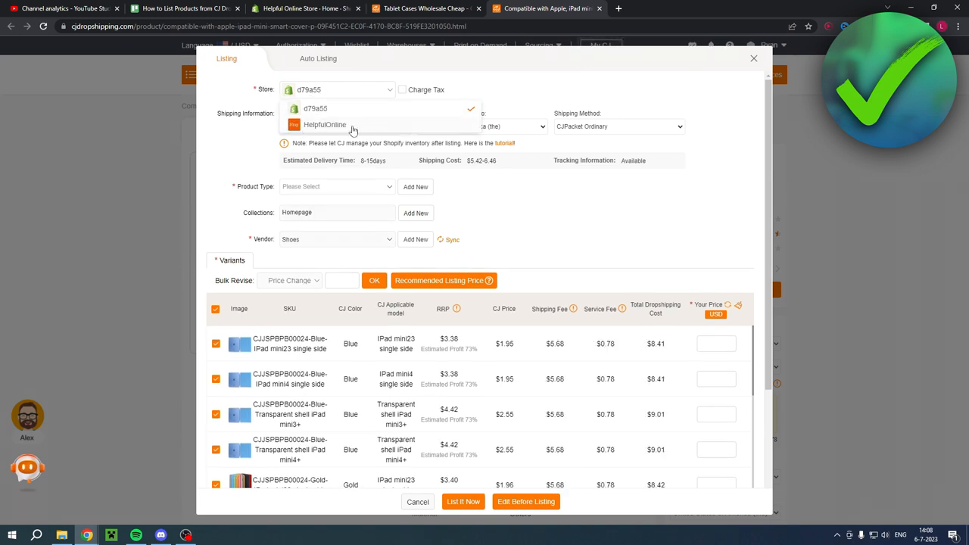
click(311, 109)
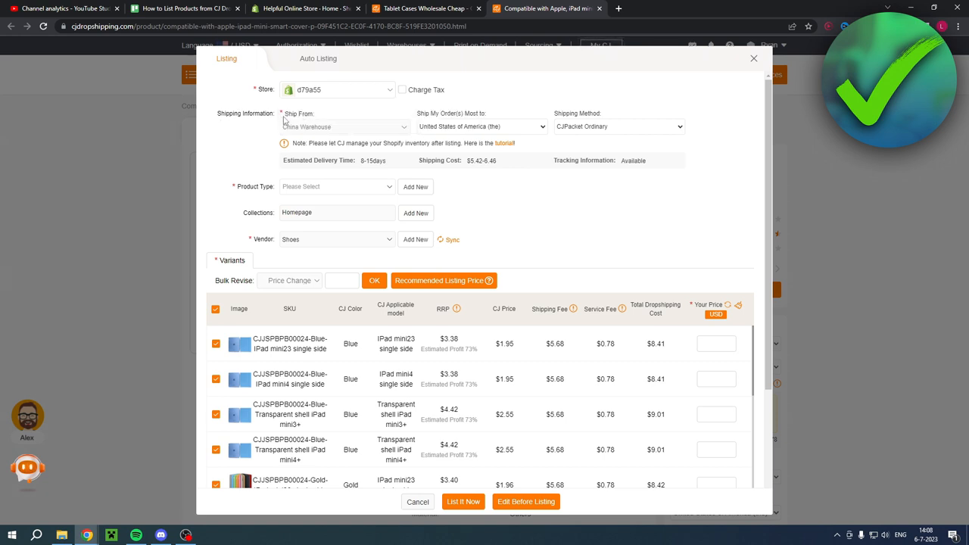
drag(285, 114, 321, 114)
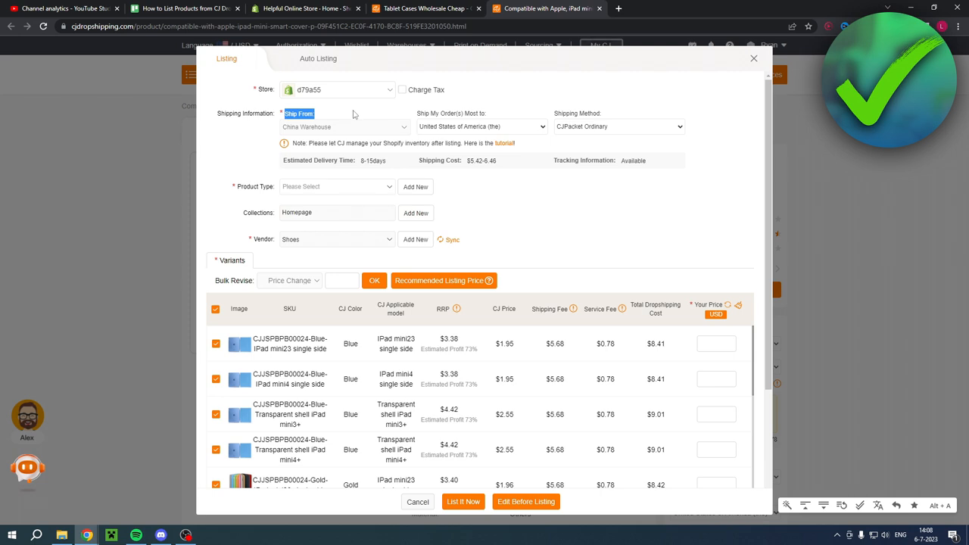
click(325, 126)
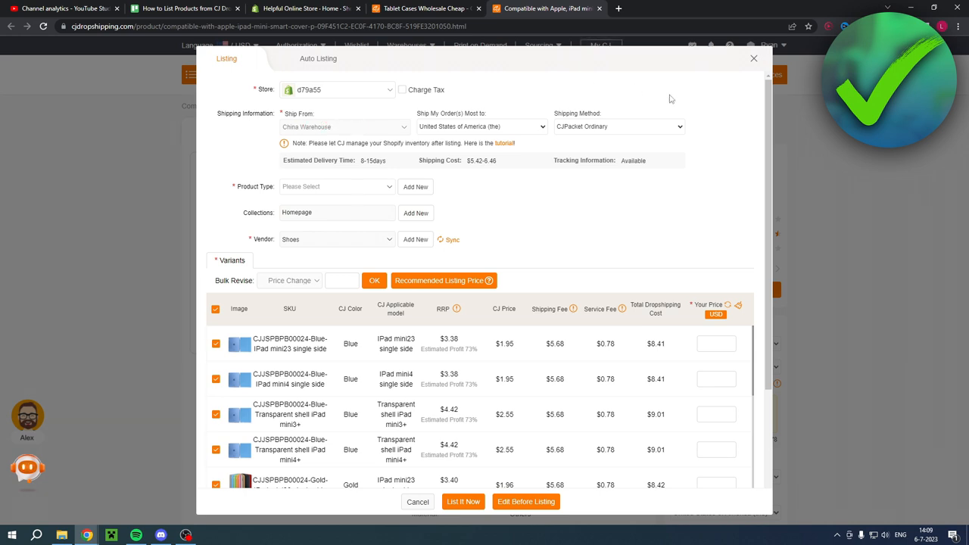
- Try CJPacket Fast Ordinary shipping, check its cost, then revert to CJPacket Ordinary
click(679, 126)
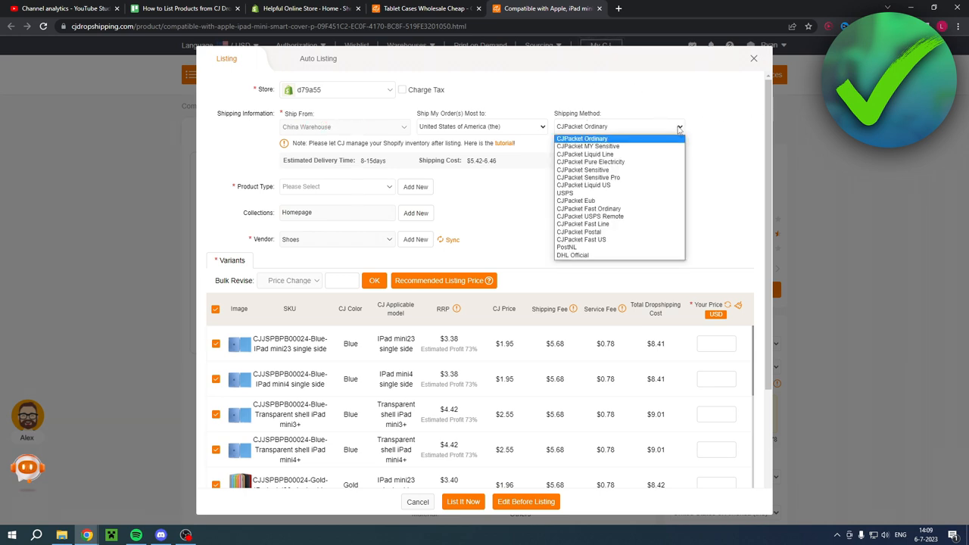
click(659, 210)
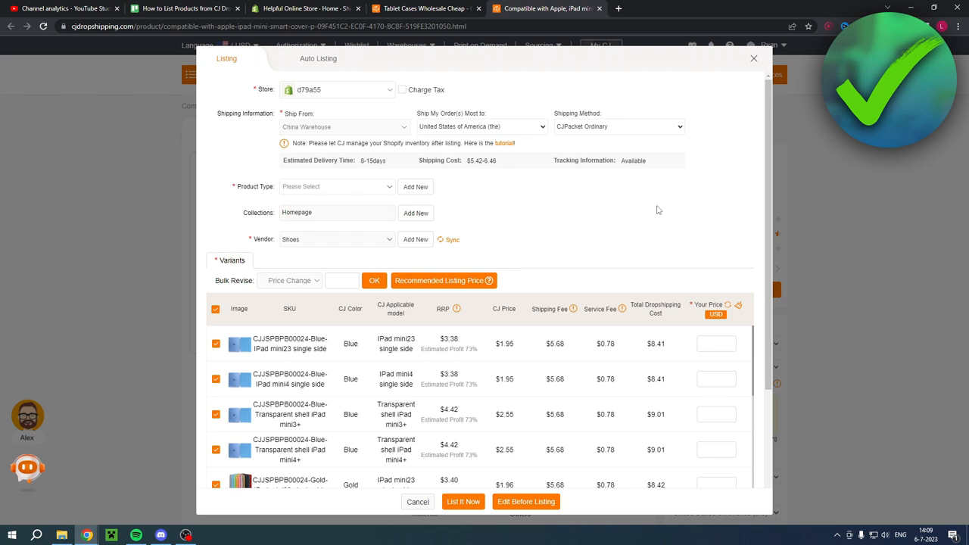
double_click(363, 160)
drag(498, 160, 466, 161)
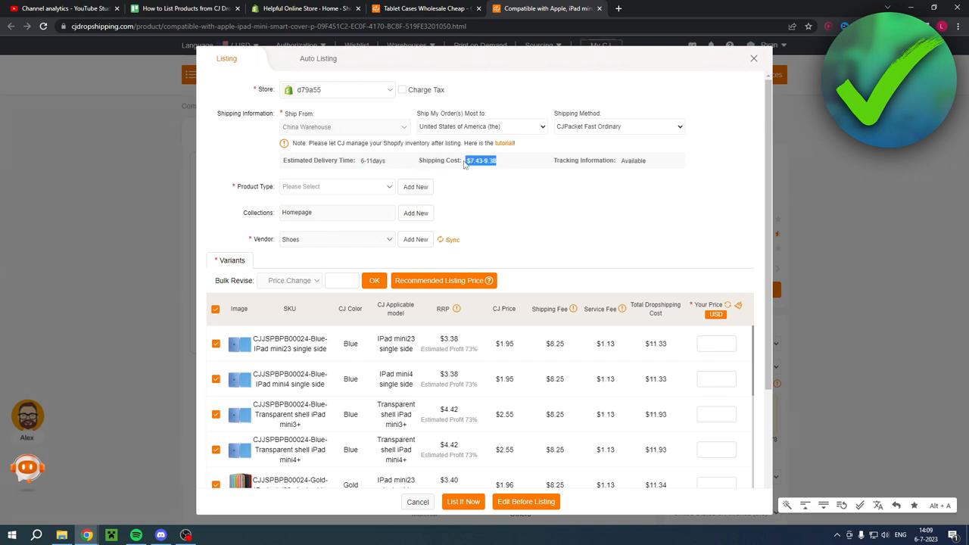
click(619, 127)
- Choose the product type for the Smart Cover listing
click(316, 187)
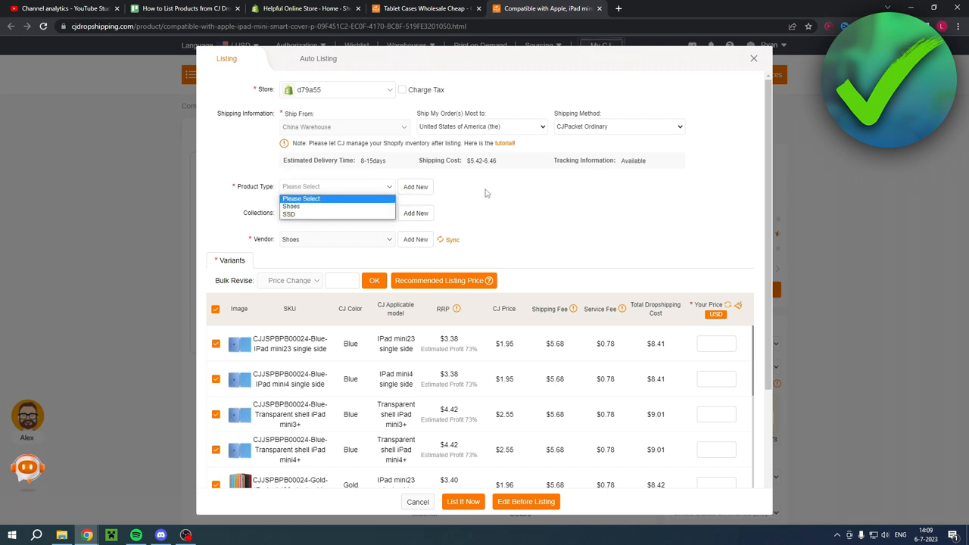
click(416, 187)
click(337, 190)
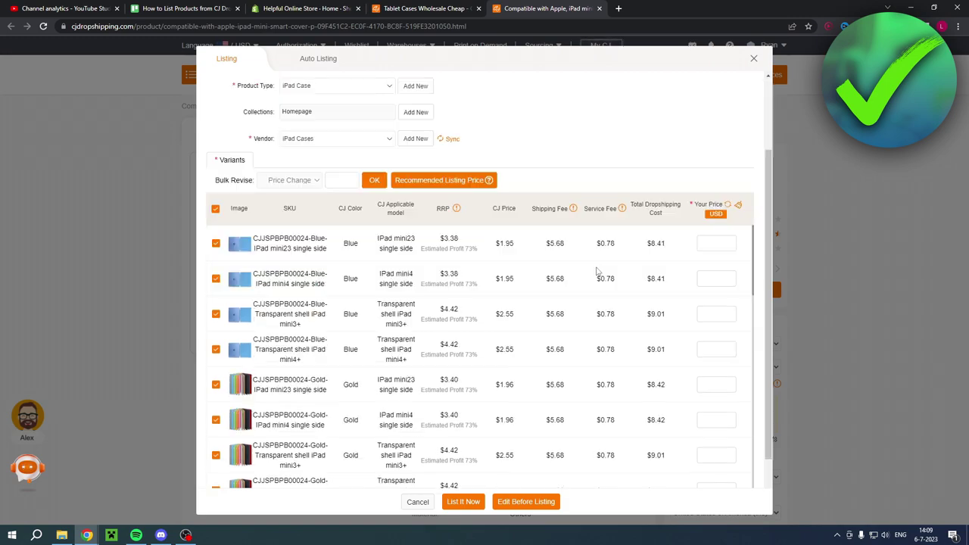
scroll(587, 273, down, 3)
scroll(585, 272, down, 3)
scroll(584, 273, down, 3)
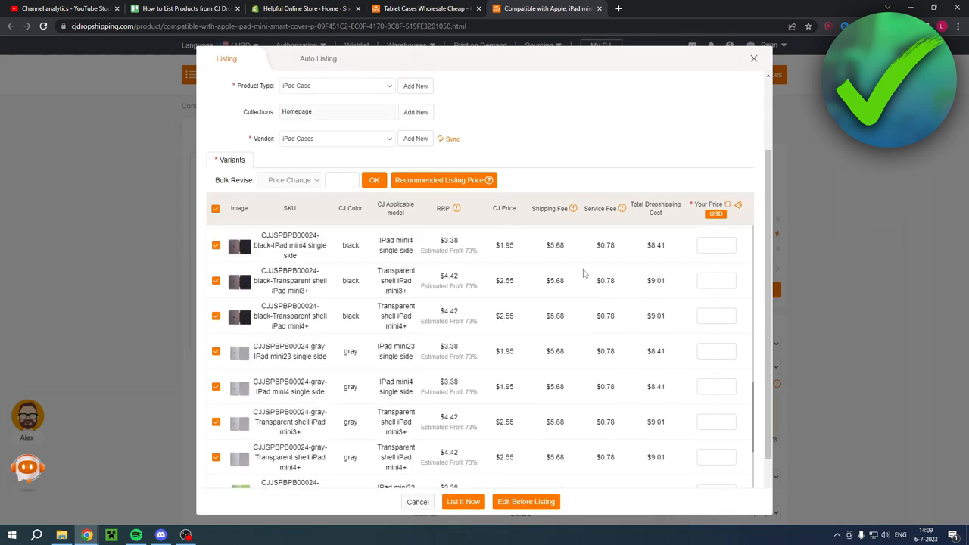
scroll(584, 272, down, 3)
scroll(585, 272, down, 3)
scroll(501, 352, up, 4)
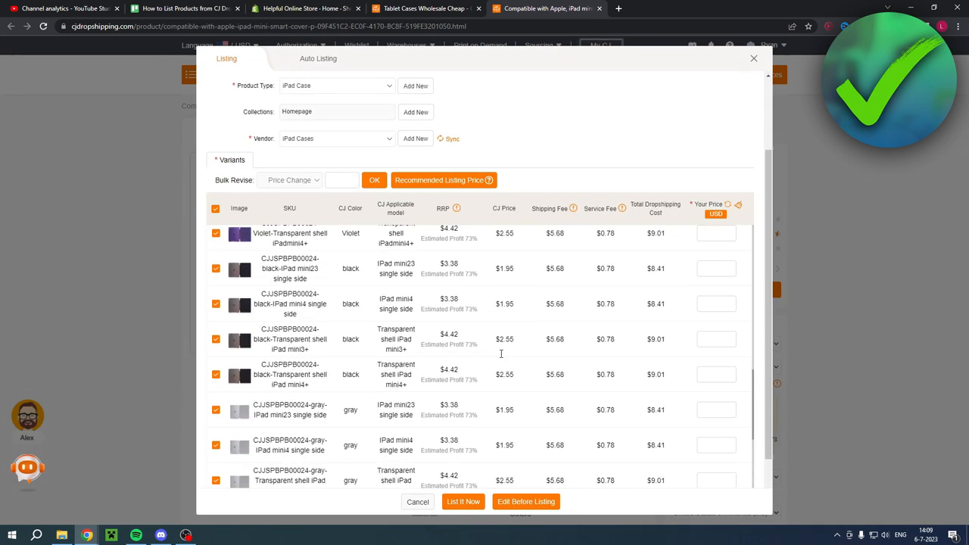
scroll(501, 353, up, 4)
scroll(501, 352, up, 4)
scroll(623, 143, down, 1)
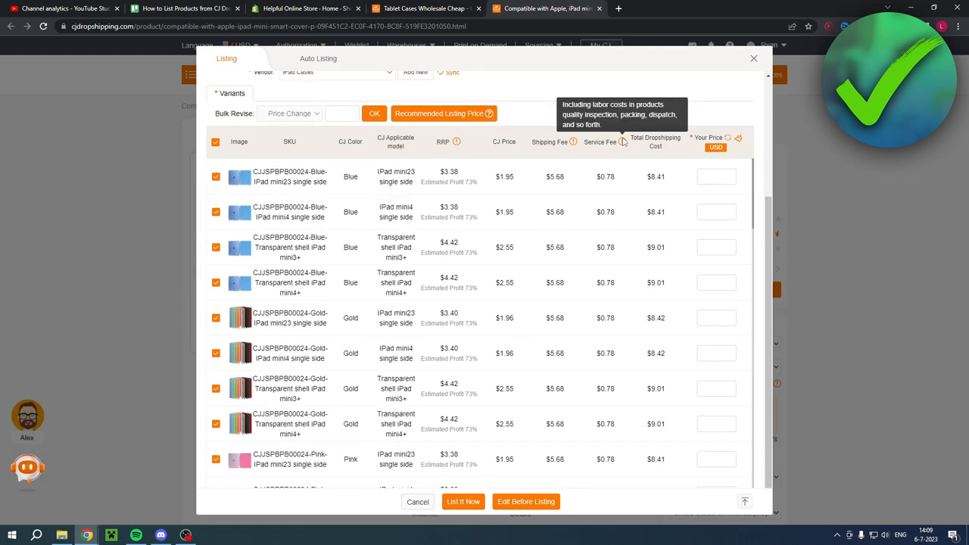
scroll(575, 230, down, 5)
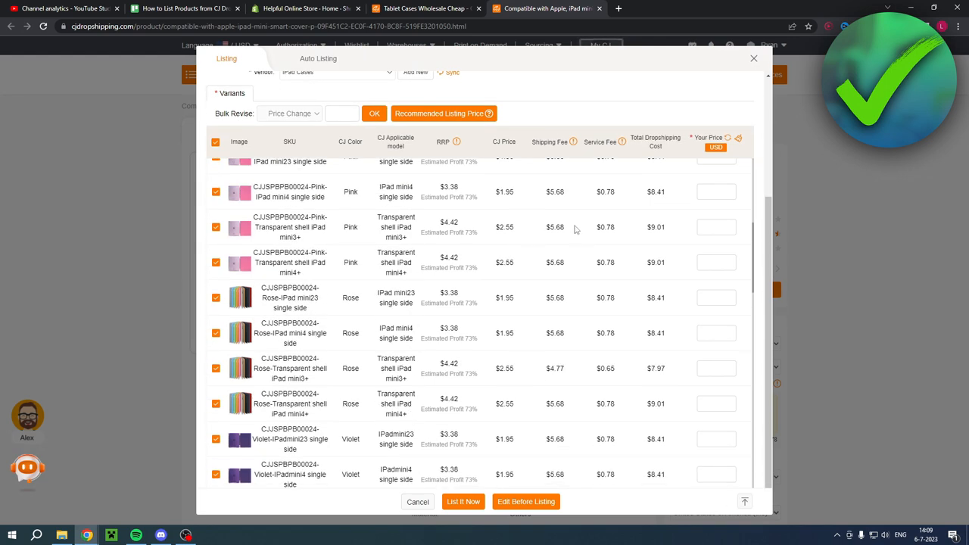
scroll(575, 230, down, 5)
scroll(574, 230, down, 5)
scroll(575, 229, up, 5)
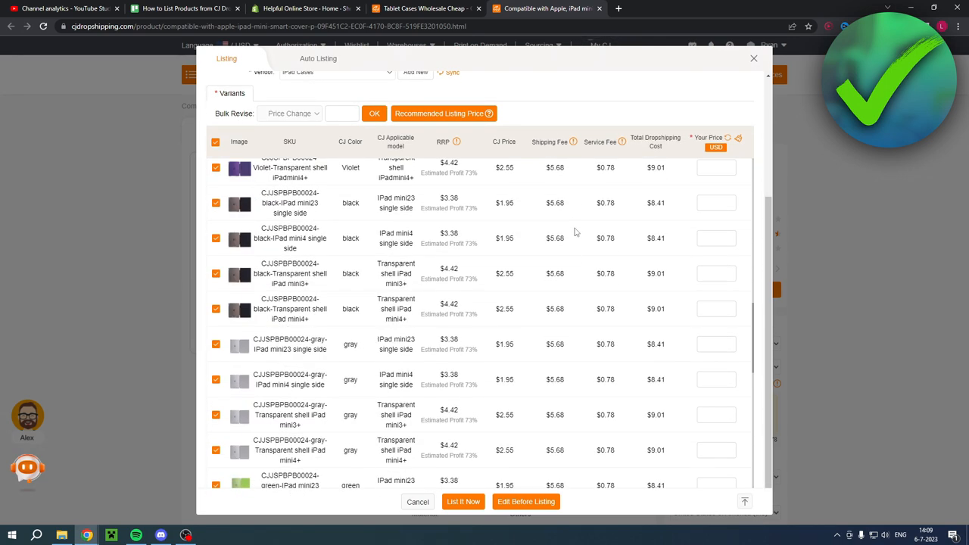
scroll(575, 229, up, 5)
scroll(575, 229, up, 5)
scroll(605, 189, up, 3)
scroll(639, 149, up, 1)
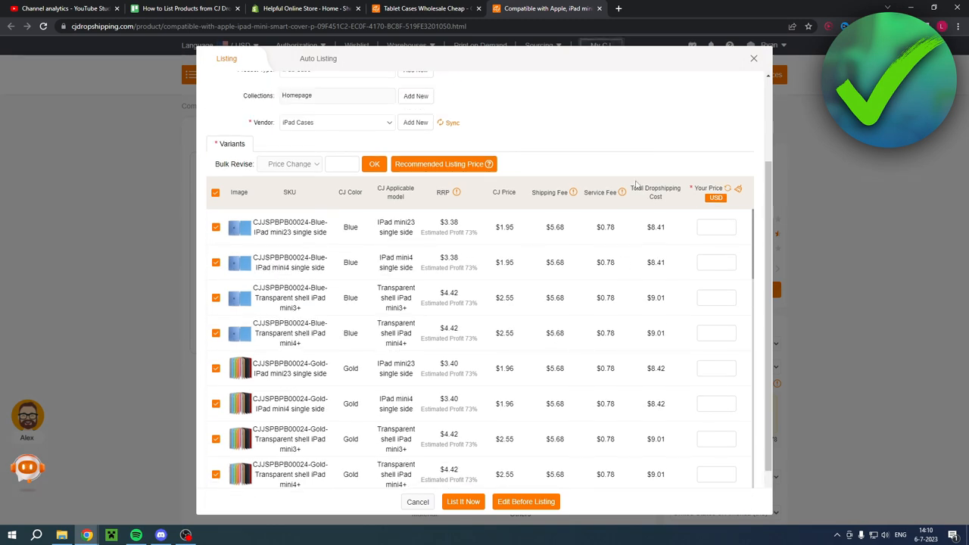
drag(633, 184, 679, 201)
click(676, 201)
scroll(652, 229, down, 3)
scroll(659, 287, down, 3)
scroll(665, 326, down, 2)
scroll(665, 326, down, 2)
scroll(663, 324, down, 2)
scroll(659, 323, down, 2)
scroll(660, 323, down, 3)
scroll(659, 323, down, 3)
scroll(660, 324, down, 3)
scroll(660, 323, down, 2)
scroll(659, 323, up, 4)
scroll(660, 324, up, 4)
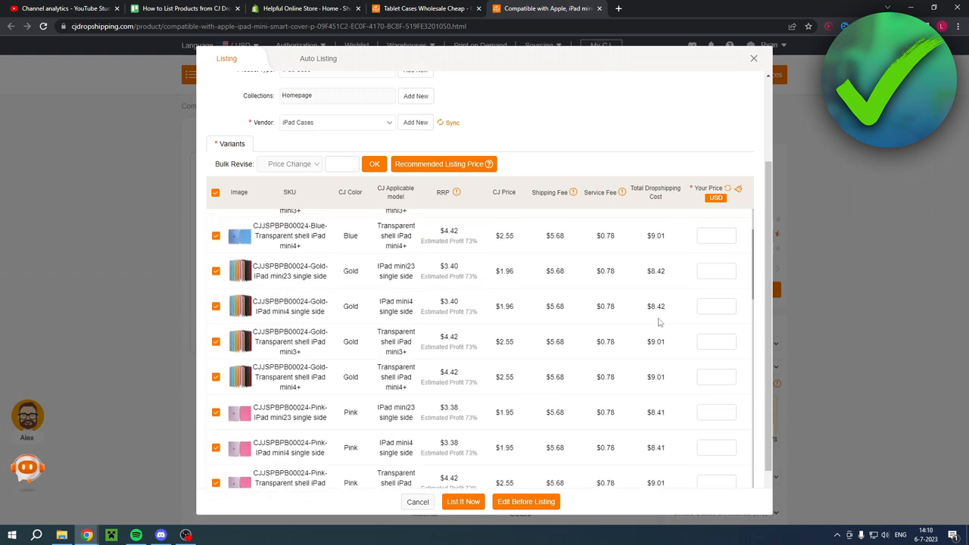
scroll(530, 265, up, 4)
scroll(454, 227, up, 2)
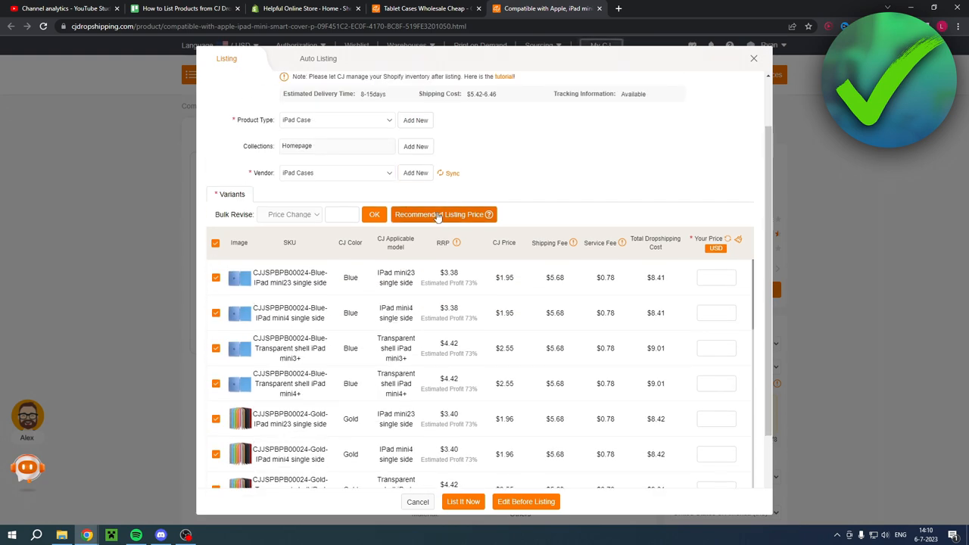
- Fill every variant with the recommended 19.99 price and list it to the Shopify store
click(440, 216)
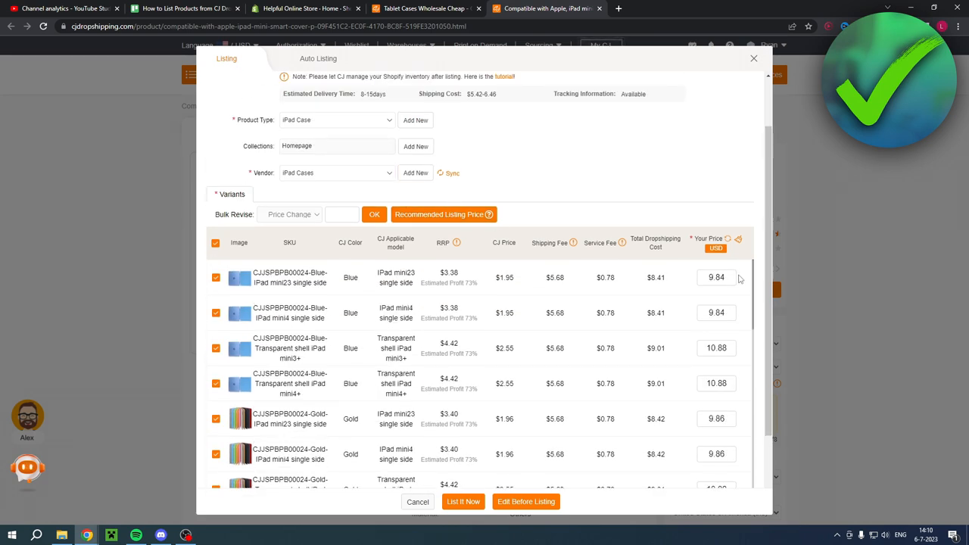
scroll(739, 279, down, 3)
scroll(740, 278, down, 3)
scroll(740, 279, down, 3)
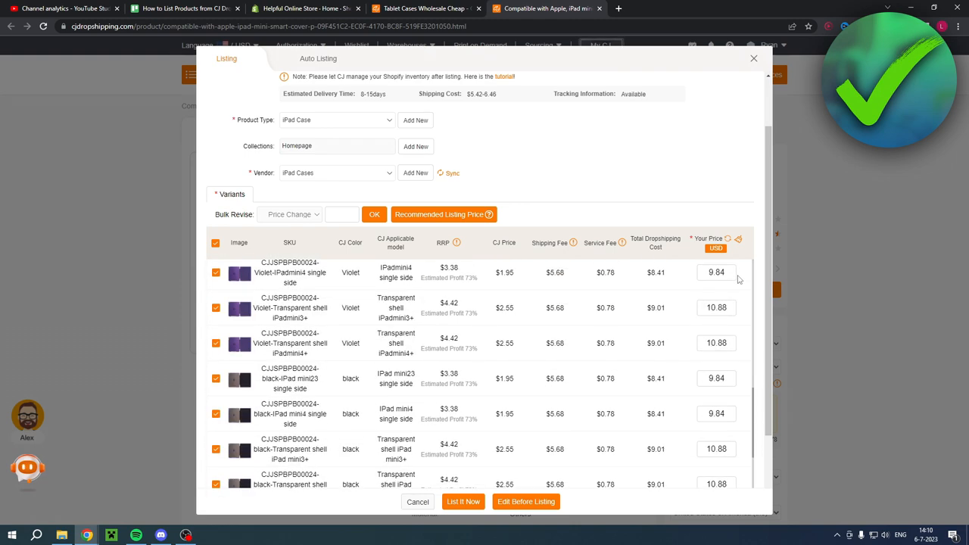
scroll(739, 278, down, 3)
scroll(740, 279, down, 3)
scroll(738, 281, down, 3)
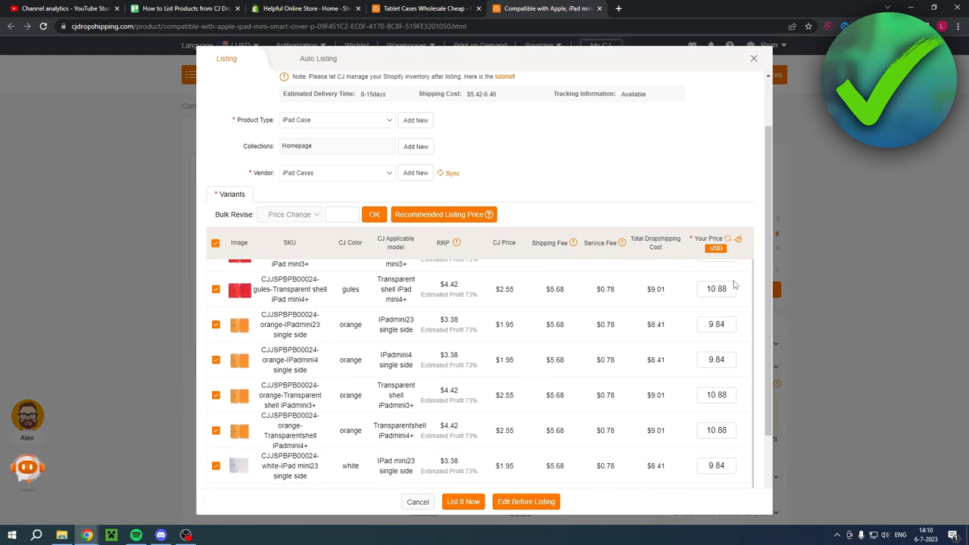
scroll(733, 364, up, 3)
scroll(733, 364, up, 3)
scroll(734, 364, up, 3)
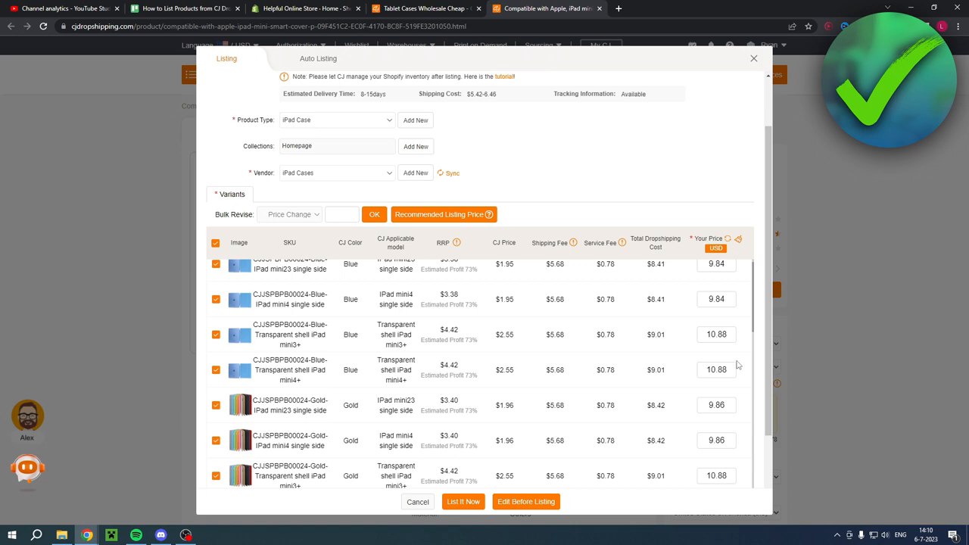
scroll(733, 364, up, 3)
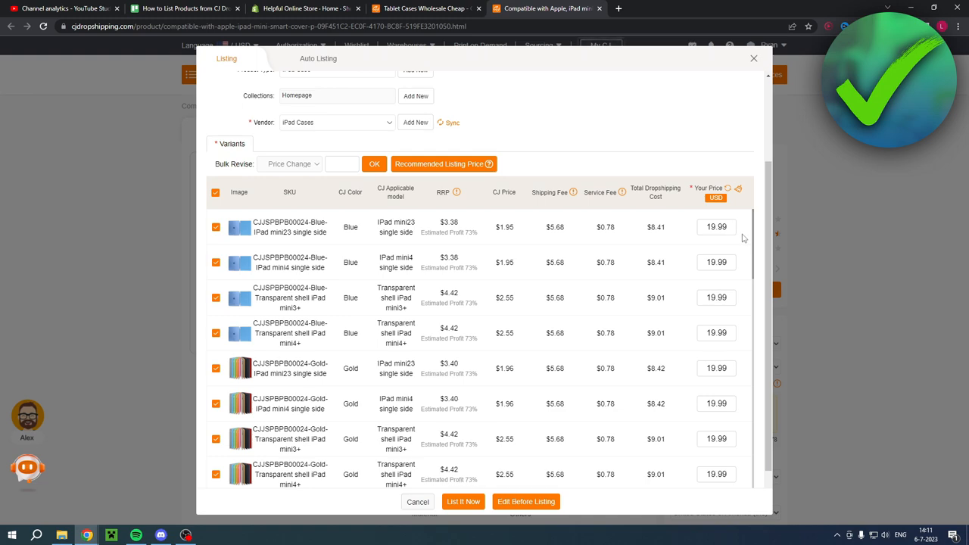
click(470, 502)
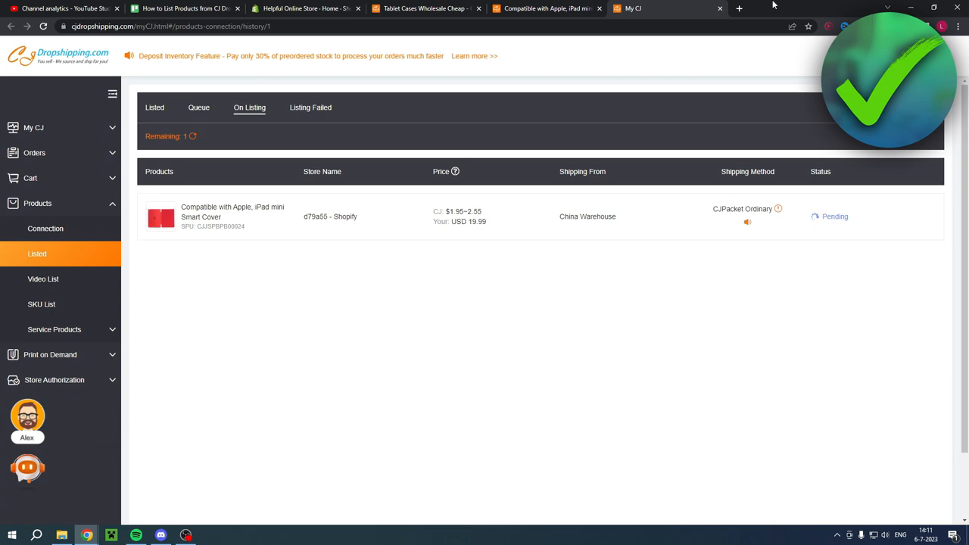
- Recheck the listing form, confirm Listing Succeeded status, and return to the Shopify admin
key(ctrl+shift+Tab)
click(623, 254)
scroll(621, 319, down, 2)
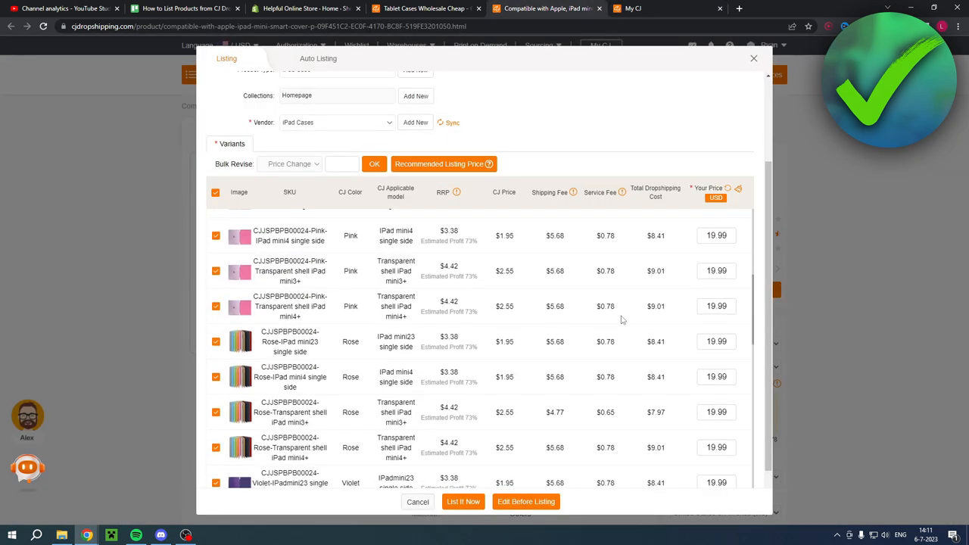
scroll(621, 320, down, 4)
scroll(455, 341, down, 4)
scroll(379, 378, down, 2)
scroll(302, 430, down, 3)
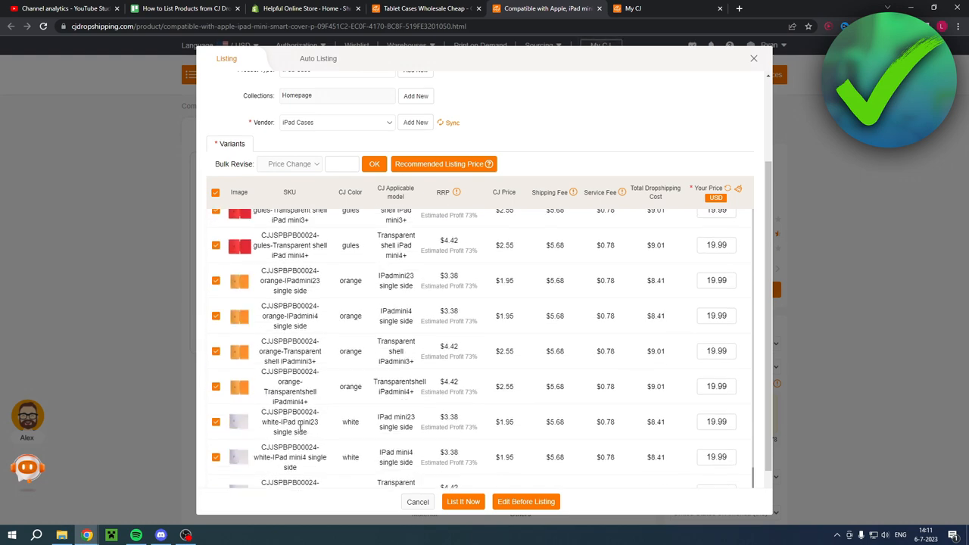
scroll(301, 430, down, 1)
click(651, 8)
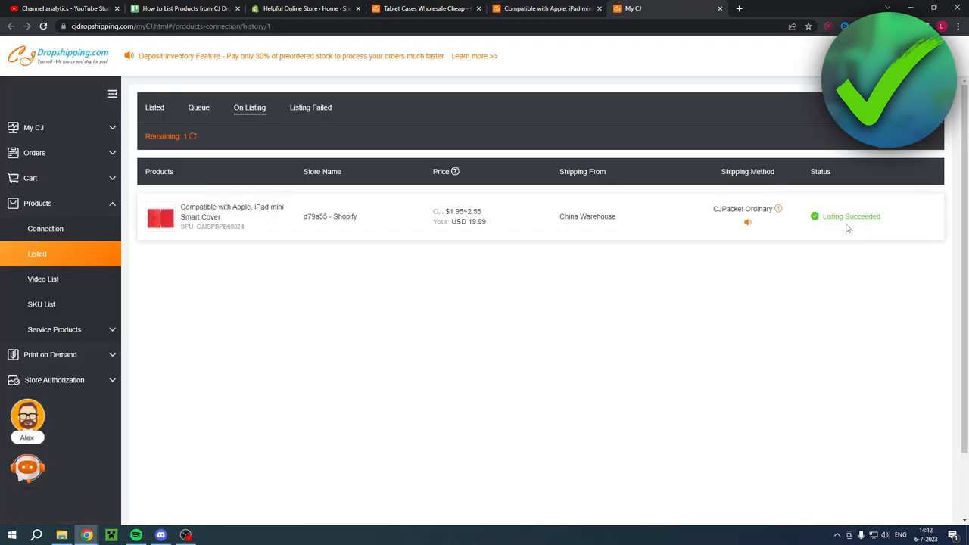
drag(822, 217, 882, 217)
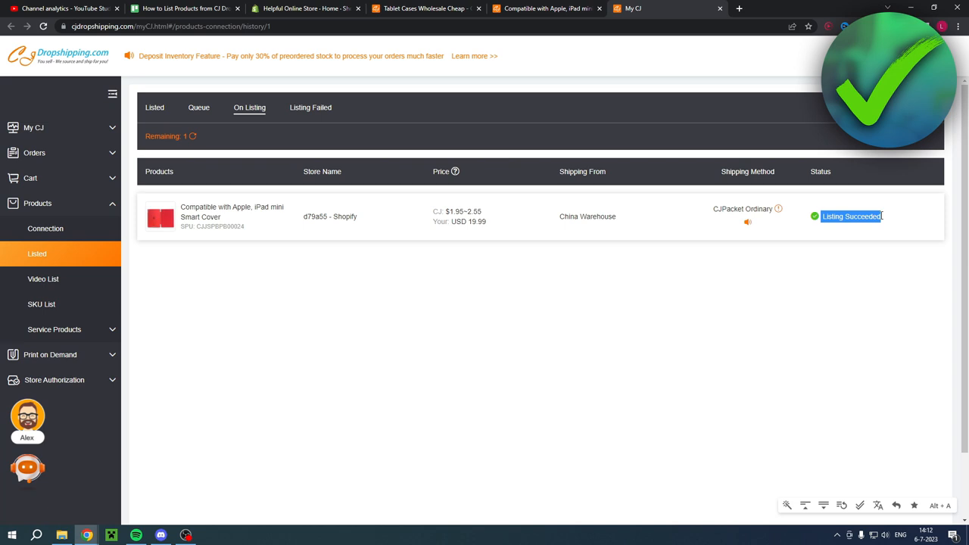
click(307, 9)
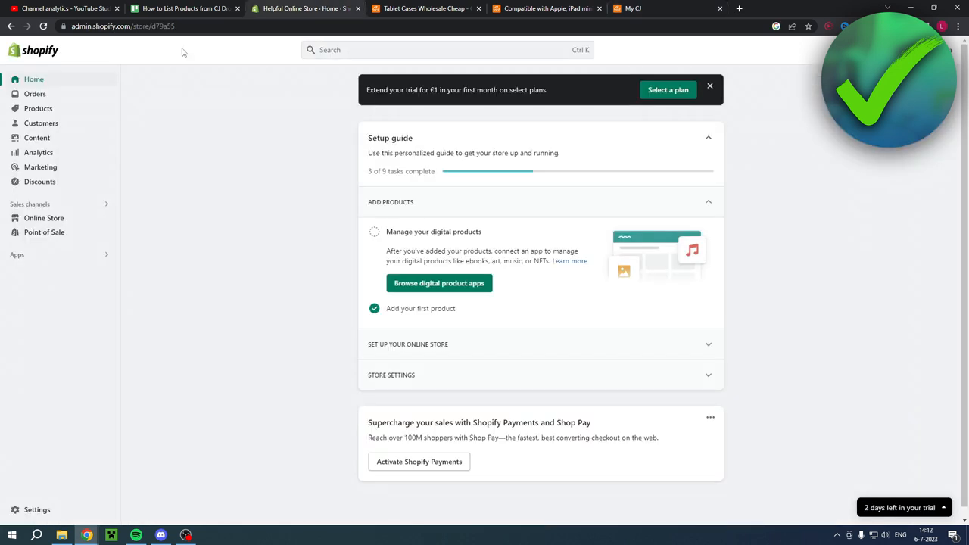
- Open the 'Compatible with Apple, iPad mini Smart Cover' product from Shopify's Products list
click(68, 109)
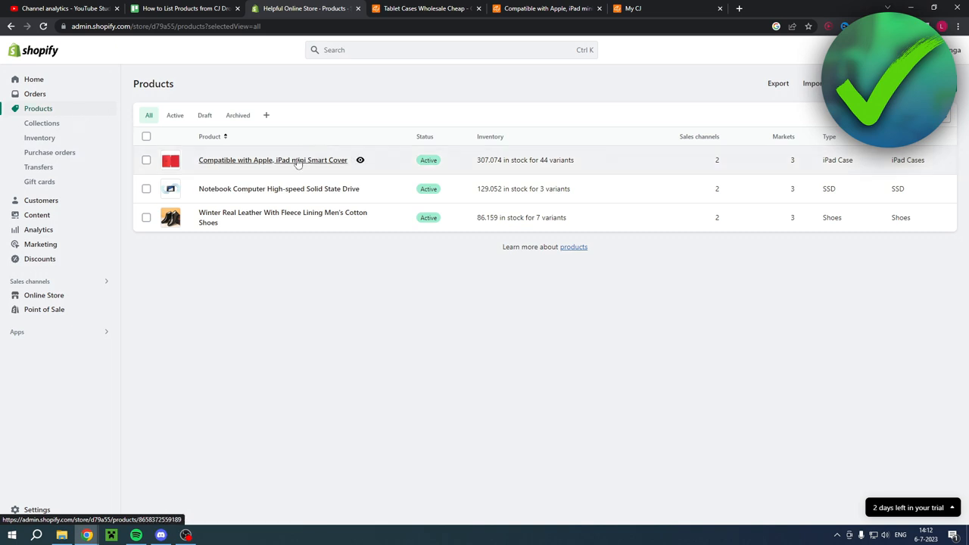
click(275, 160)
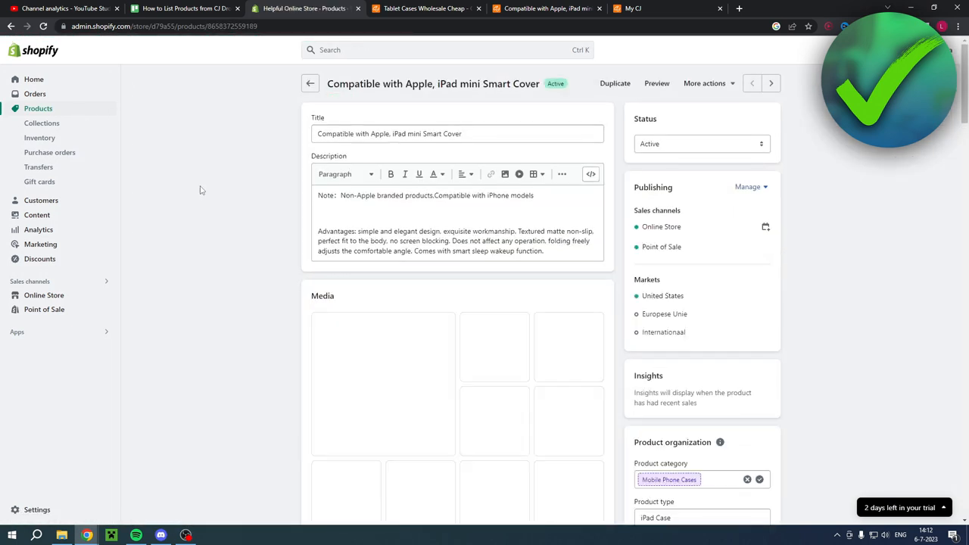
drag(462, 134, 443, 134)
drag(343, 133, 293, 136)
scroll(530, 223, down, 2)
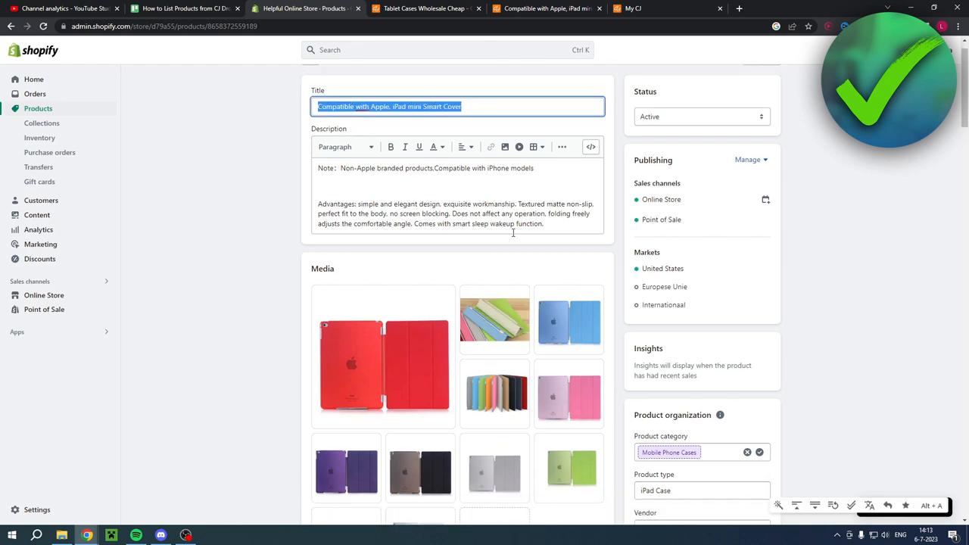
scroll(469, 227, up, 2)
click(452, 231)
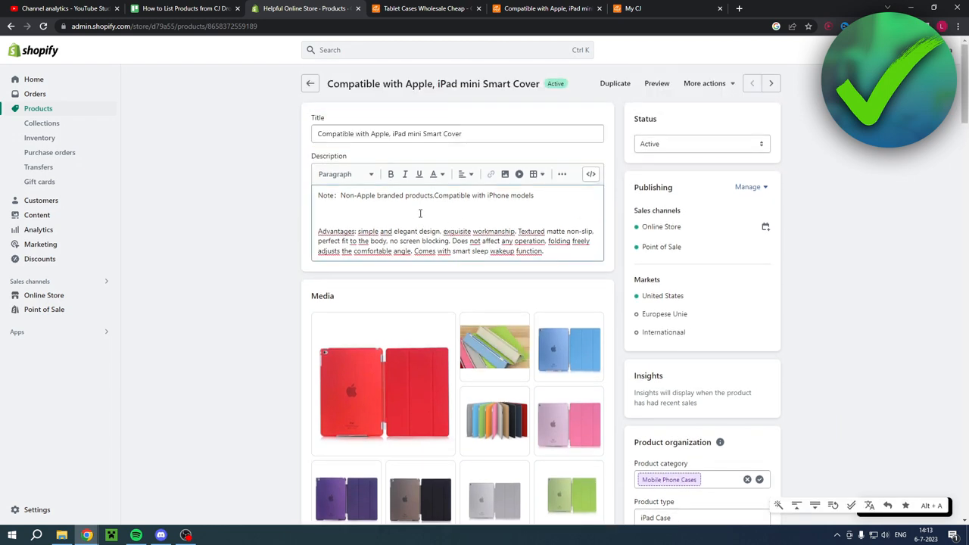
scroll(422, 223, down, 4)
scroll(460, 219, down, 1)
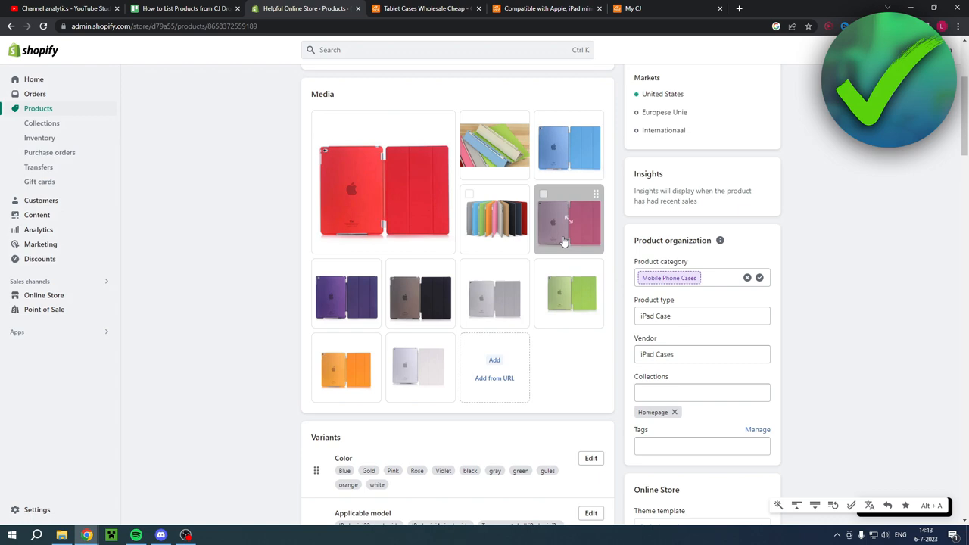
scroll(459, 220, down, 5)
scroll(515, 227, down, 5)
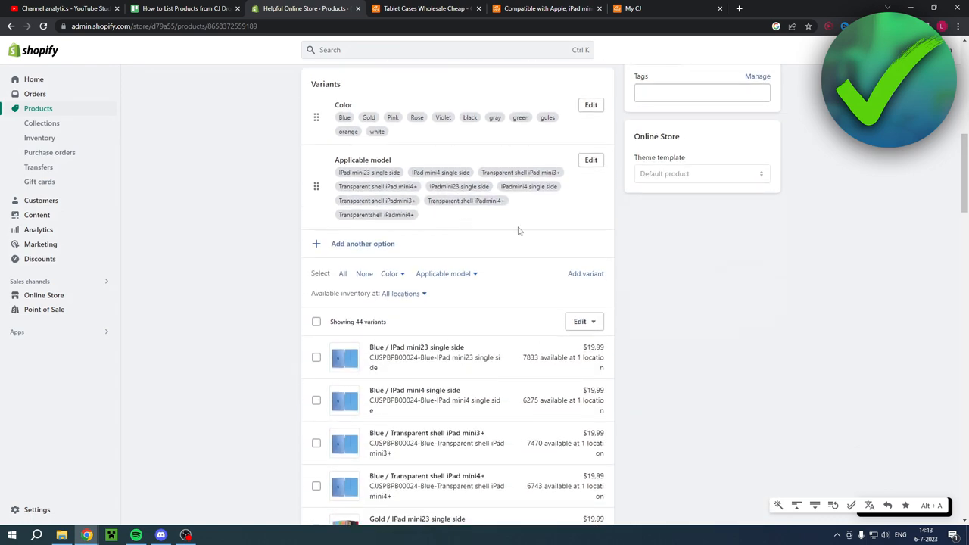
scroll(568, 235, down, 5)
scroll(625, 242, down, 3)
scroll(625, 243, up, 3)
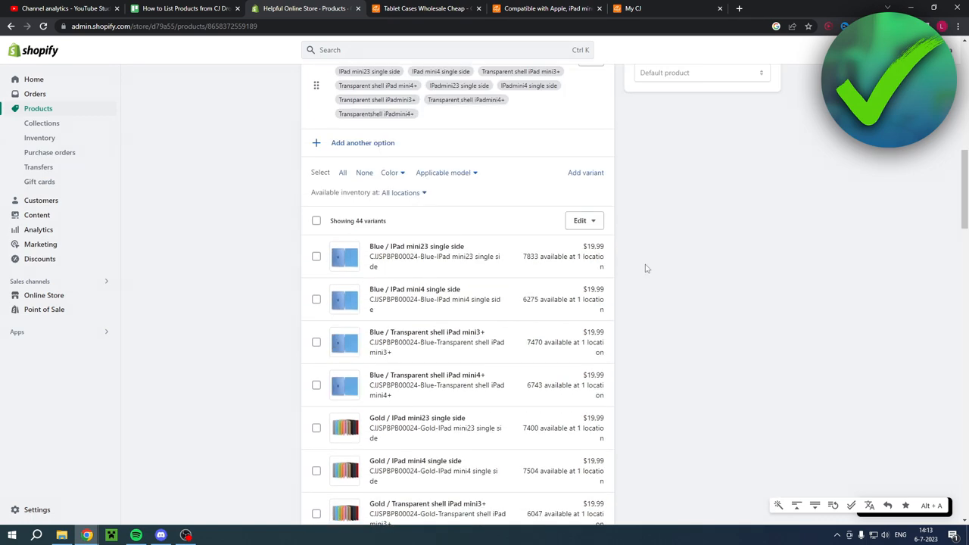
scroll(646, 268, down, 5)
scroll(646, 268, down, 5)
scroll(647, 269, down, 5)
scroll(649, 269, down, 5)
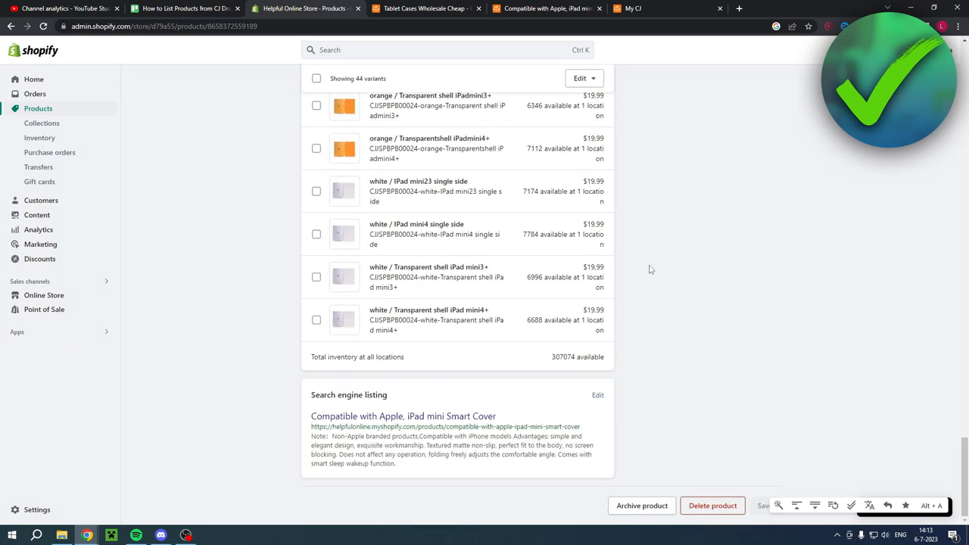
scroll(726, 334, up, 10)
scroll(742, 227, up, 10)
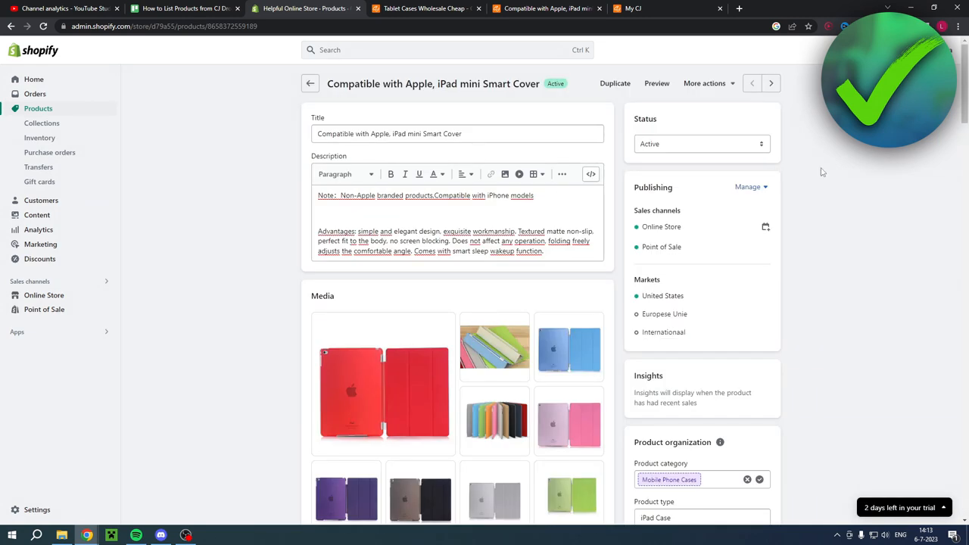